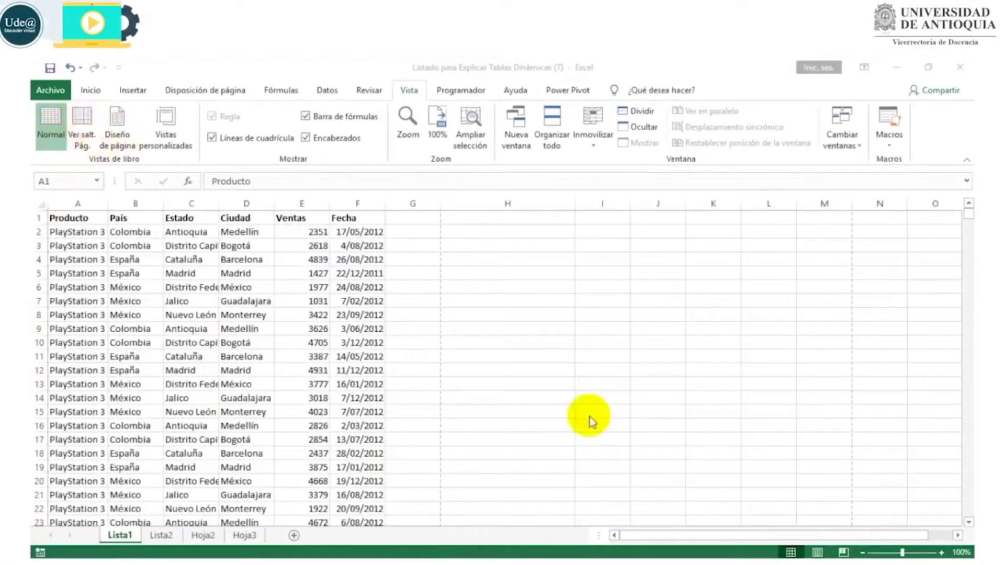
Hide the gridlines, headings and formula bar, then show them all again
left_click(818, 553)
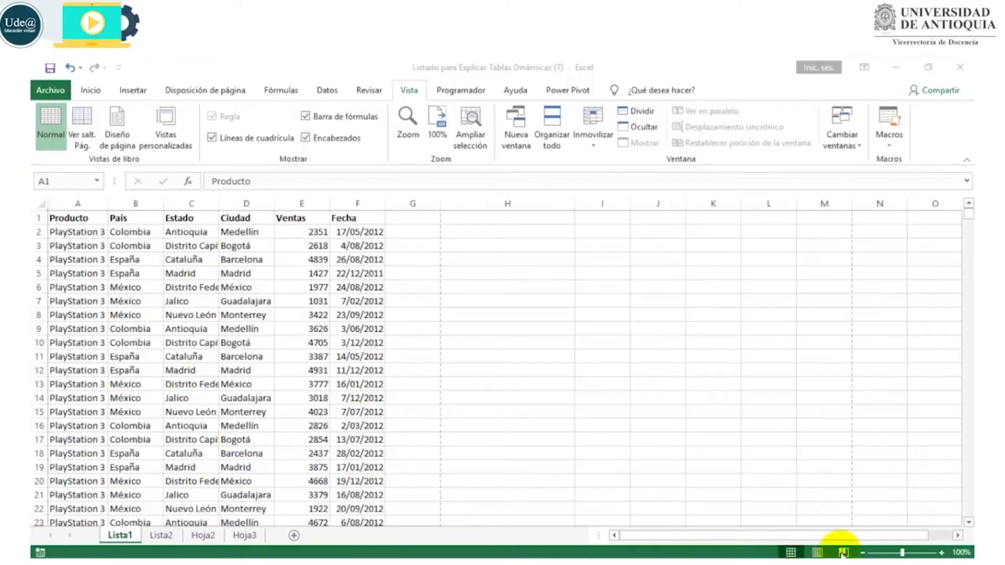
left_click(233, 144)
left_click(234, 139)
left_click(349, 142)
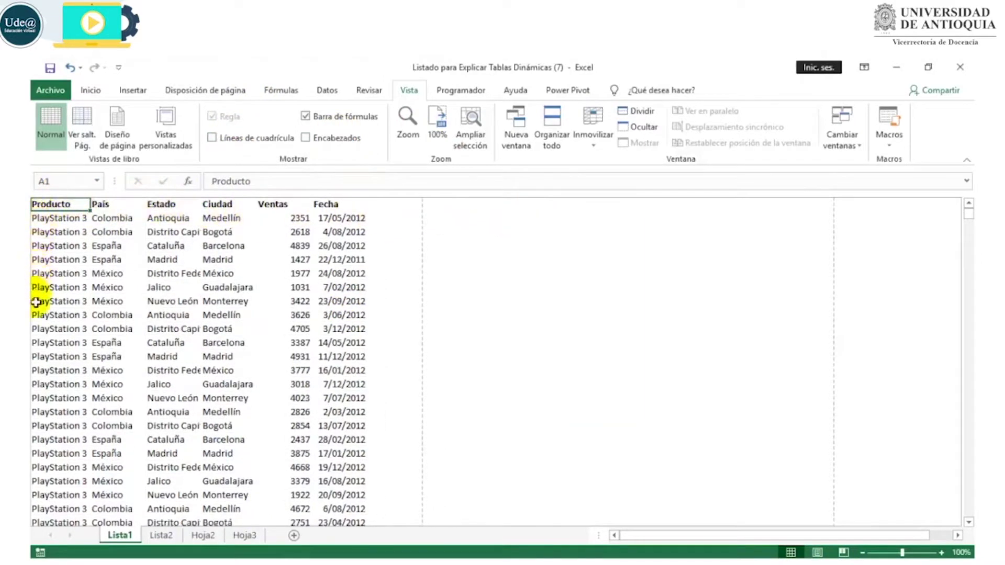
left_click(305, 138)
left_click(305, 138)
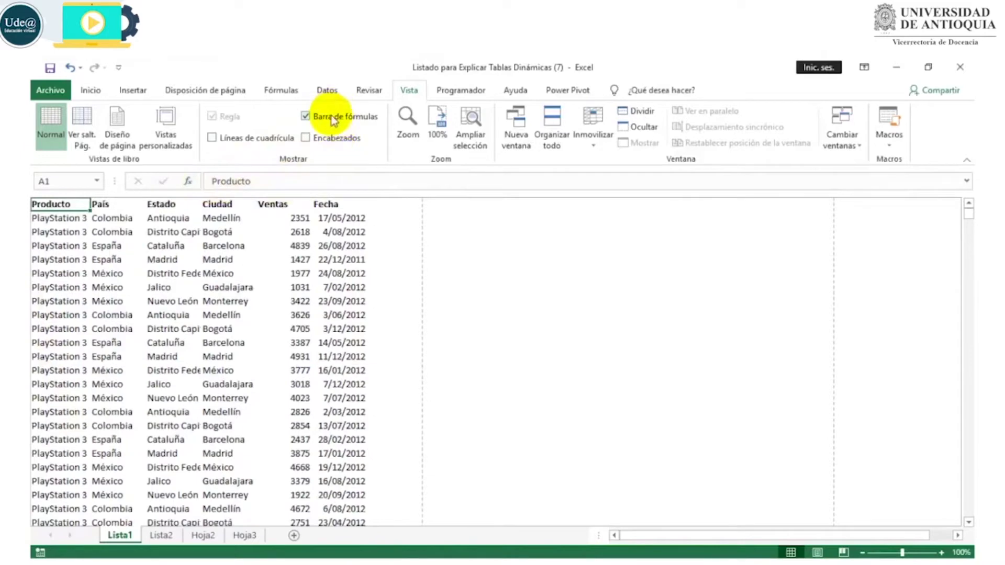
left_click(330, 119)
left_click(356, 121)
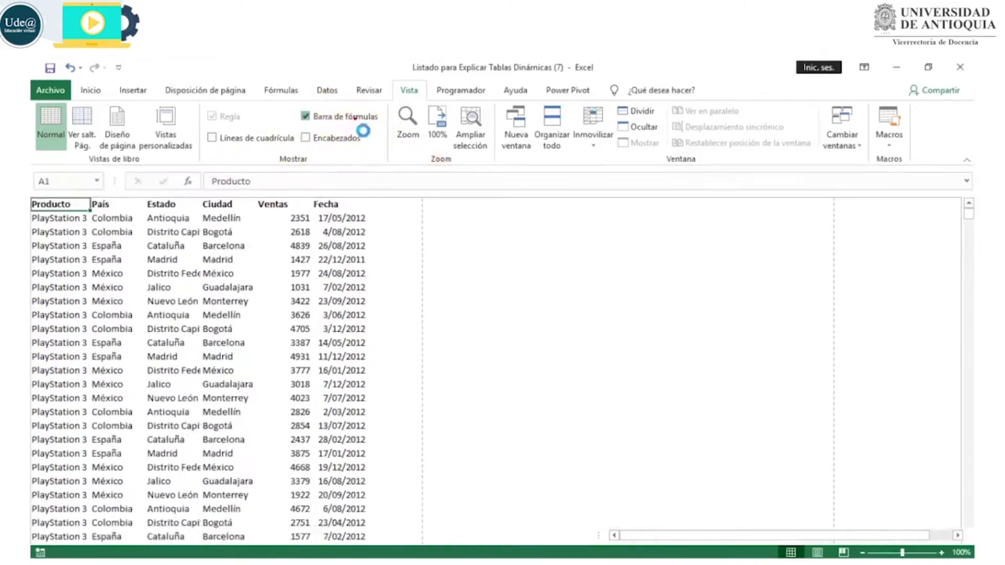
left_click(338, 140)
left_click(243, 138)
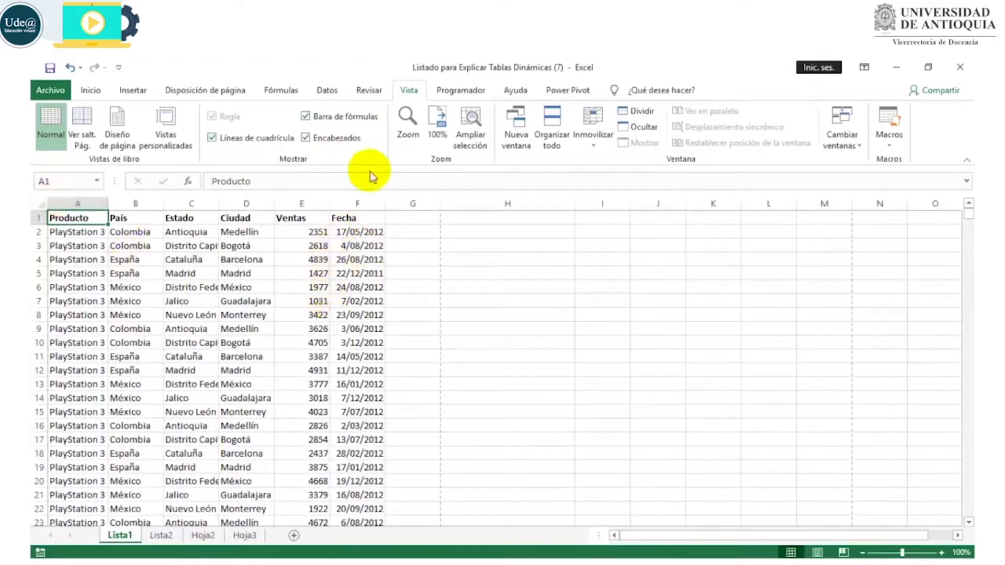
Zoom the sheet to 200%, then to about 156% with the zoom slider
left_click(409, 119)
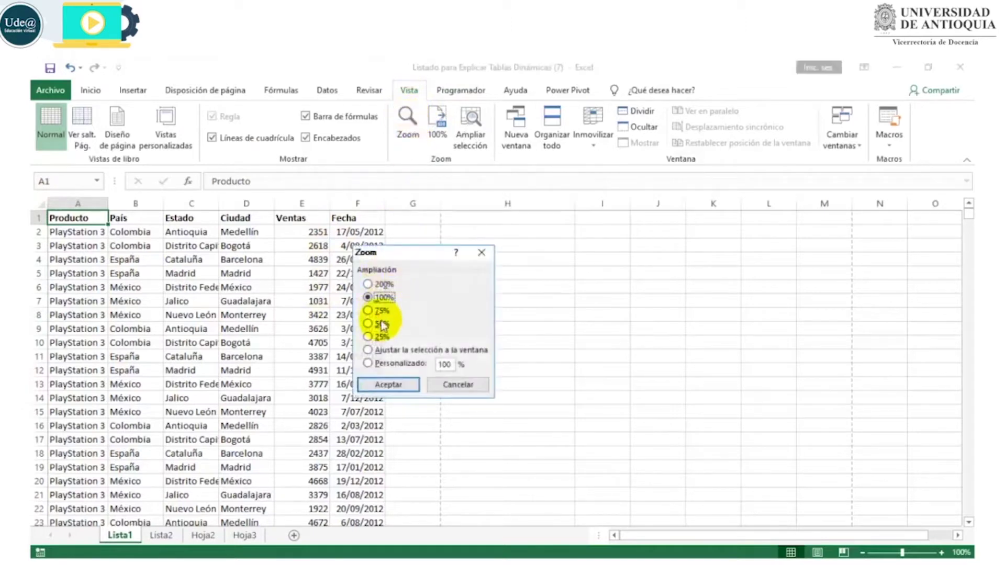
left_click(376, 285)
left_click(402, 389)
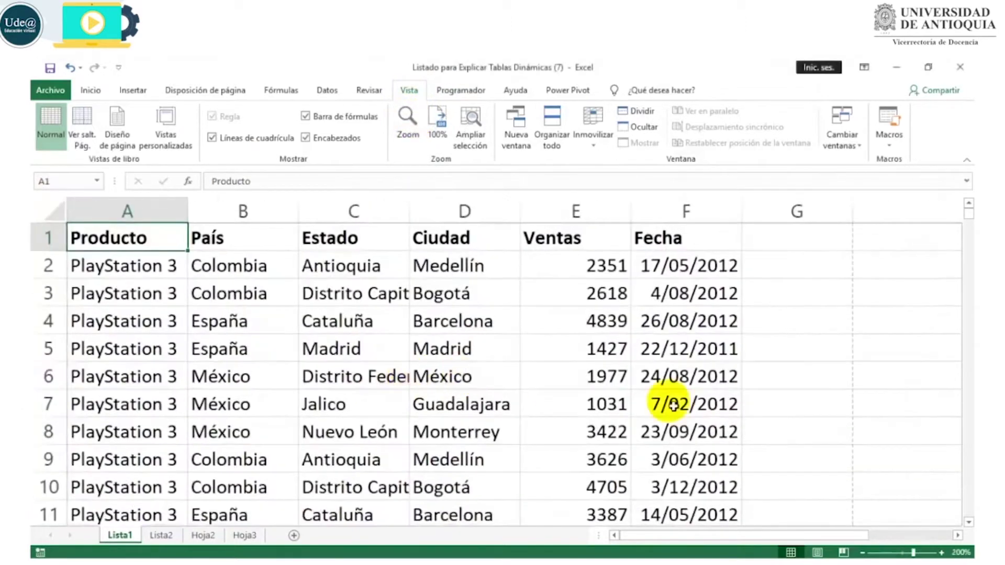
left_click_drag(914, 553, 911, 553)
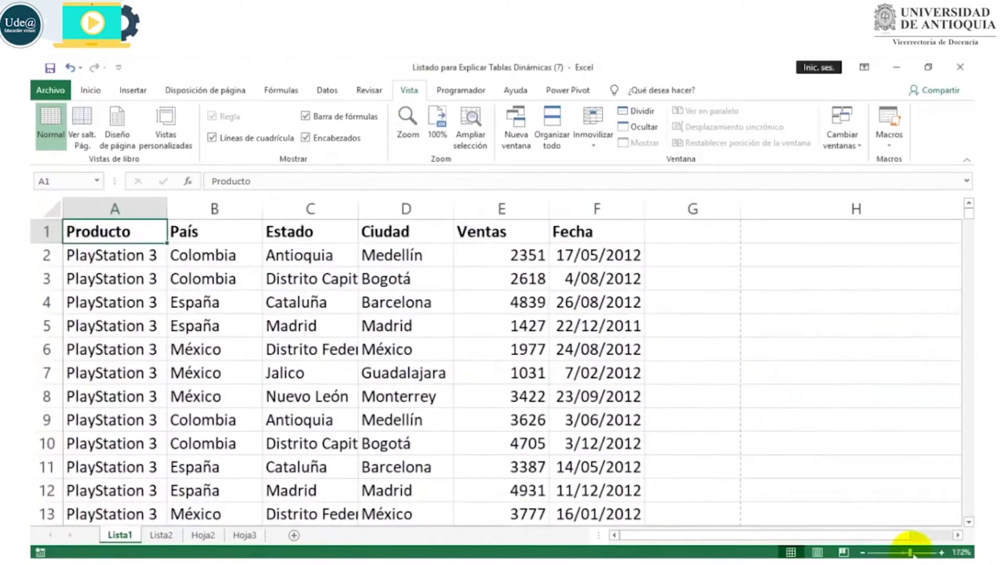
scroll(454, 297, "down", 5, "ctrl")
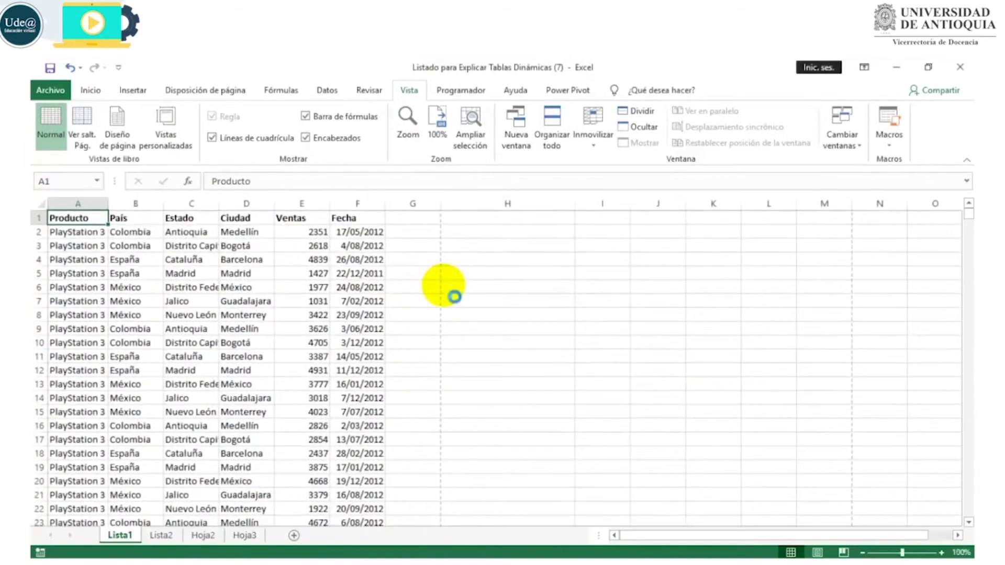
scroll(454, 297, "up", 4, "ctrl")
scroll(450, 294, "up", 1, "ctrl")
scroll(449, 291, "up", 1, "ctrl")
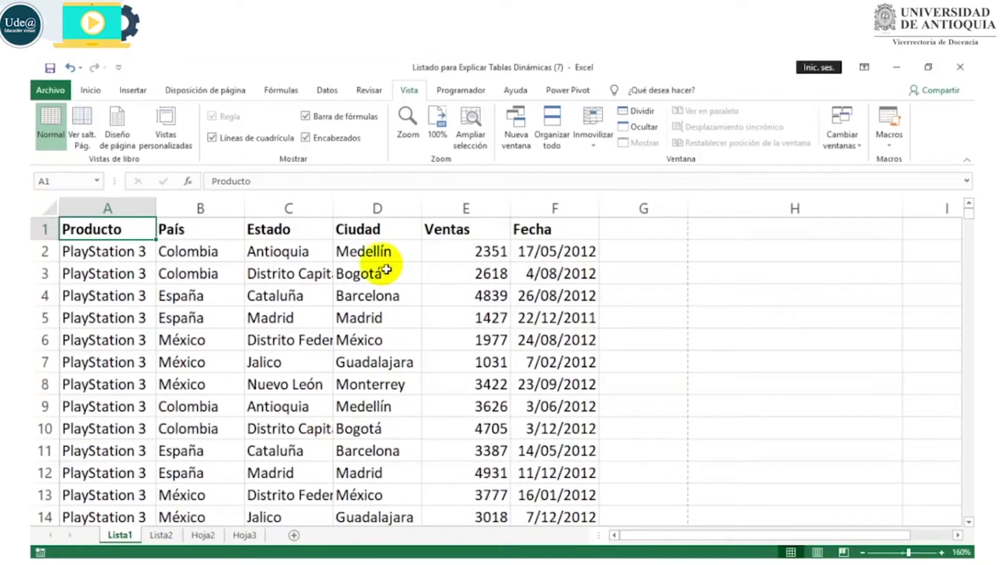
scroll(386, 269, "down", 1, "ctrl")
Zoom to fit the selection B1:D6, then return to 100% zoom
left_click_drag(193, 227, 385, 329)
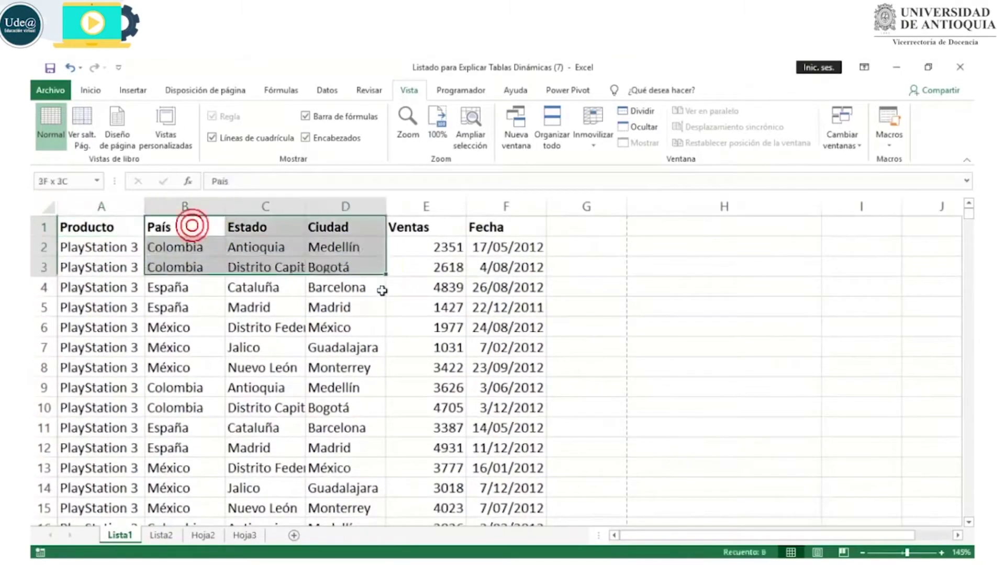
left_click(468, 126)
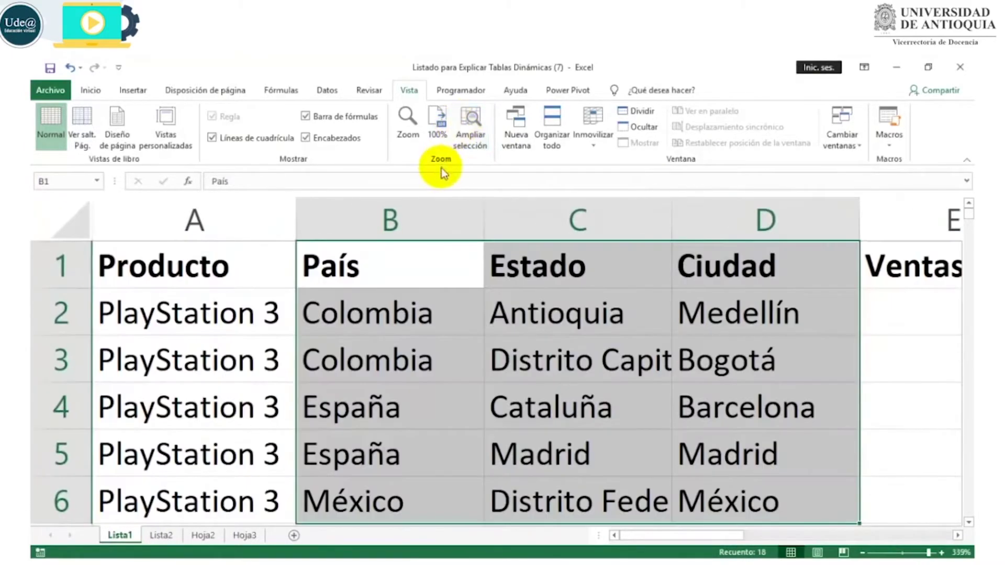
left_click(439, 127)
left_click(135, 220)
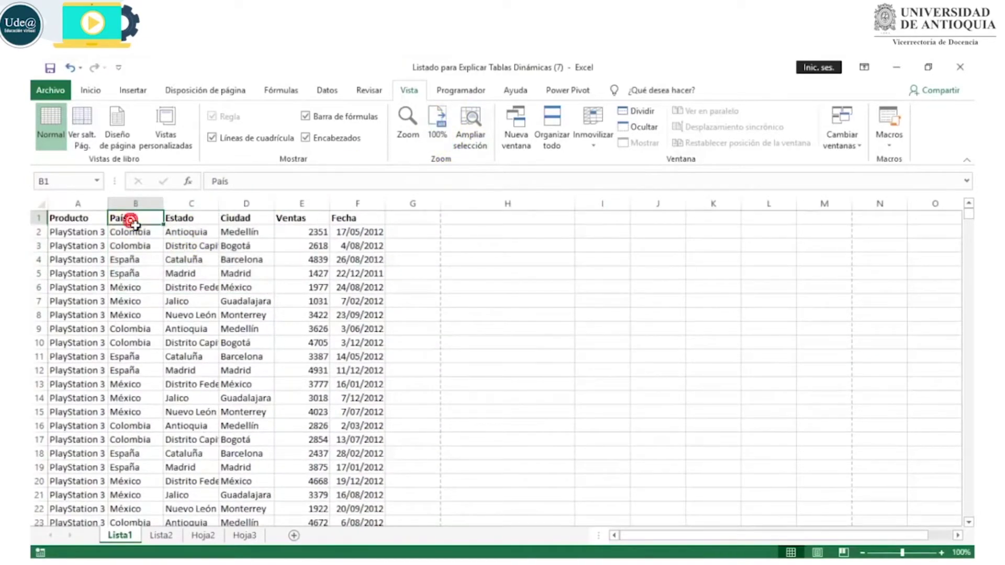
Open a second window of the workbook and tile both windows side by side
left_click(517, 139)
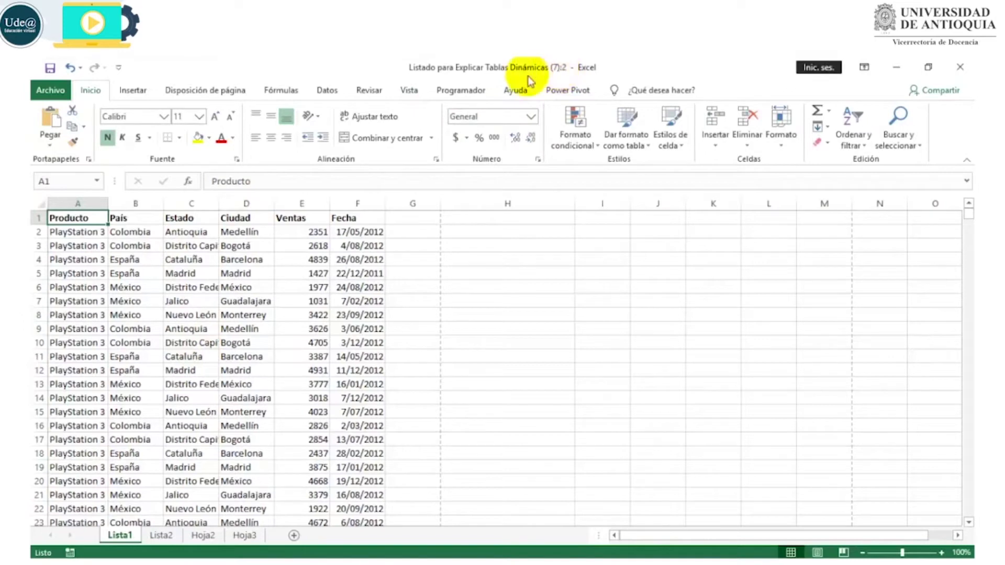
left_click(413, 94)
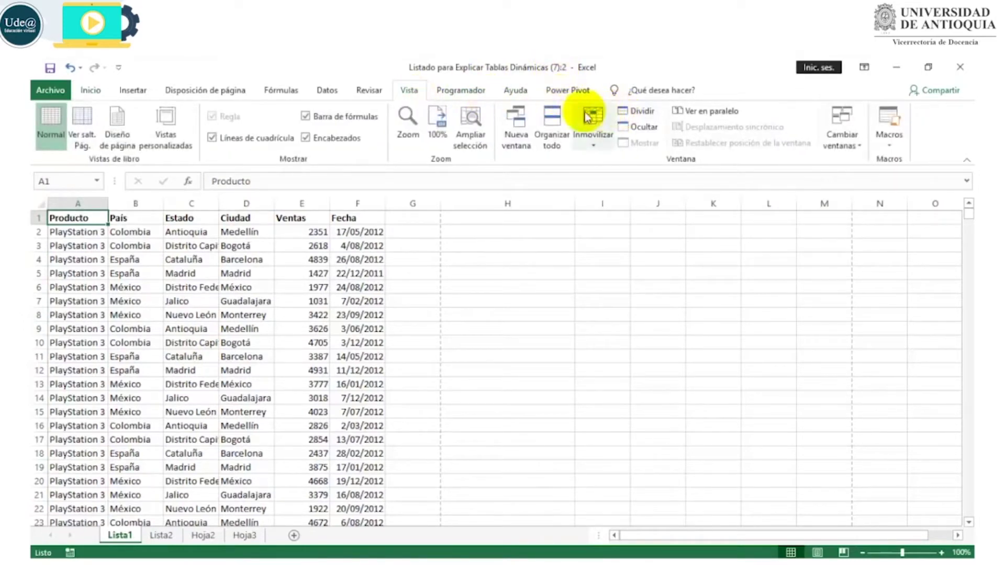
left_click(551, 119)
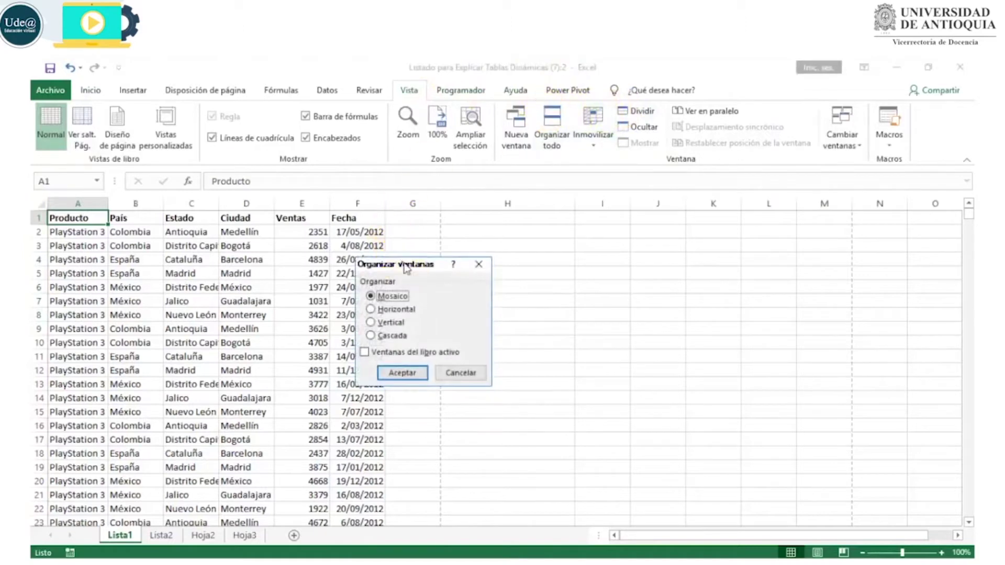
left_click_drag(403, 265, 615, 177)
left_click(615, 285)
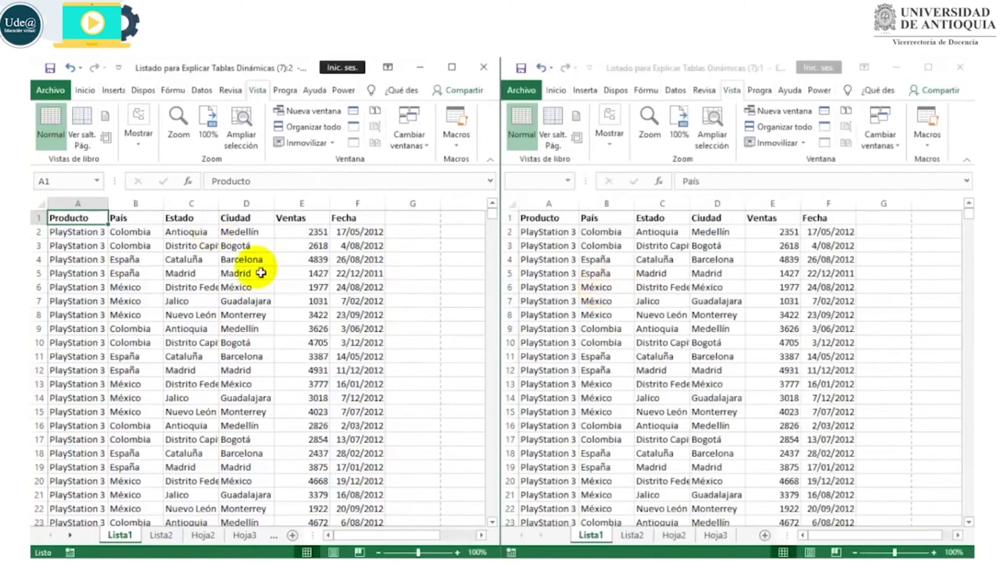
Scroll the tiled windows and switch the left window to sheet Lista2
scroll(267, 265, "down", 3)
scroll(264, 267, "down", 6)
scroll(262, 271, "down", 7)
scroll(261, 273, "down", 20)
scroll(261, 273, "down", 12)
scroll(261, 273, "down", 12)
scroll(261, 273, "down", 17)
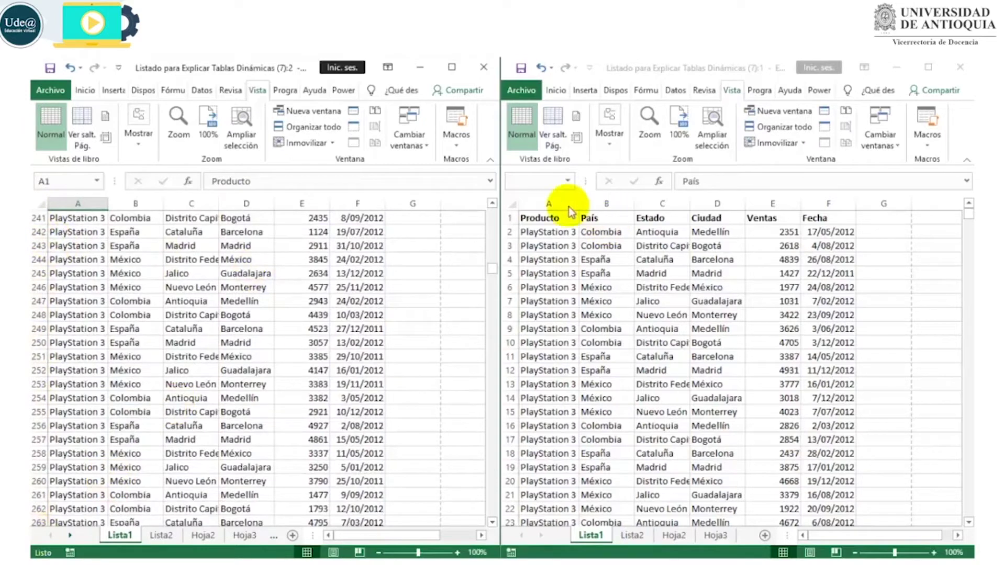
left_click(516, 215)
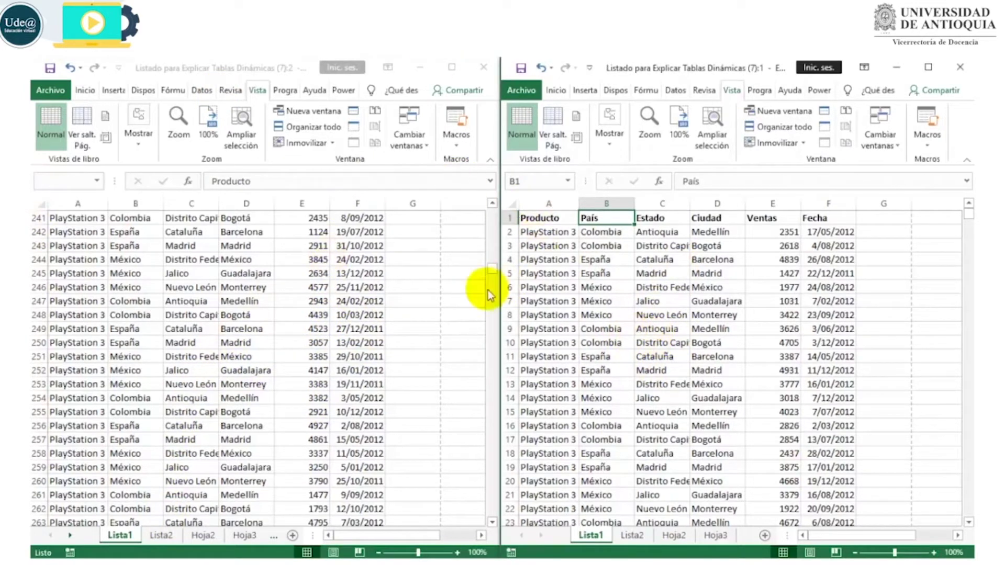
left_click(164, 537)
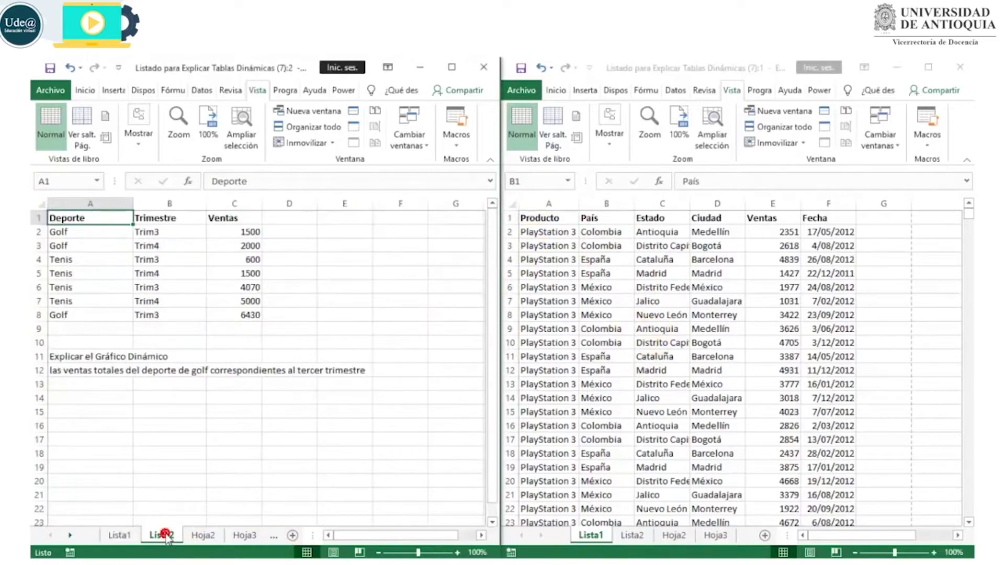
Scroll the right-hand window, then close the left-hand workbook window
left_click(678, 266)
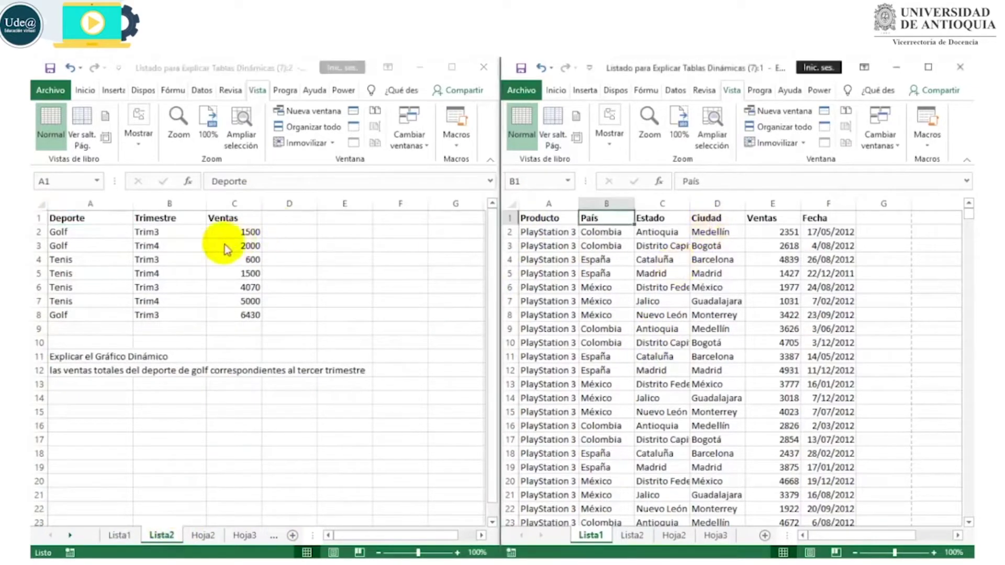
scroll(634, 306, "down", 6)
scroll(635, 308, "down", 6)
scroll(635, 308, "down", 9)
scroll(634, 309, "up", 8)
scroll(635, 246, "up", 6)
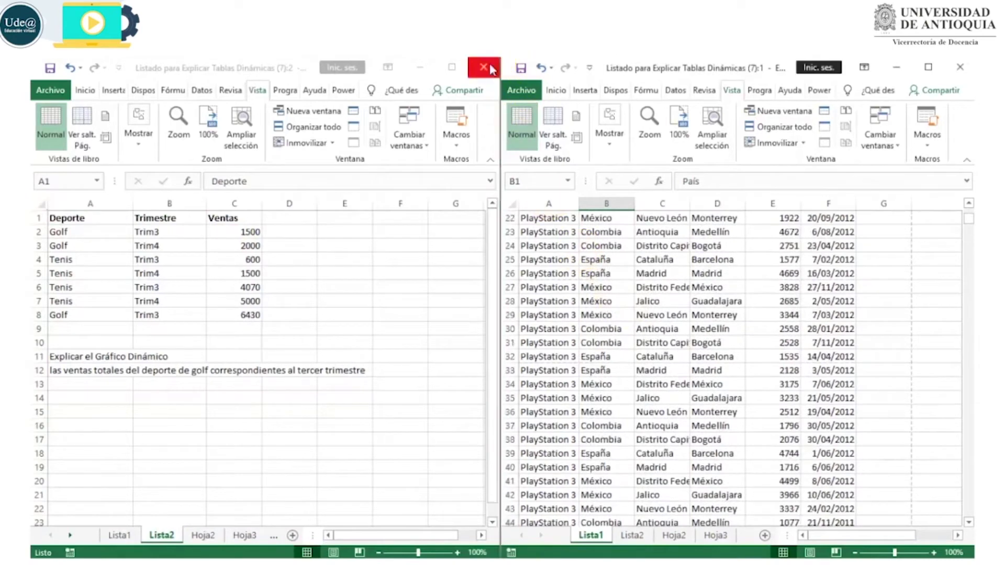
left_click(491, 69)
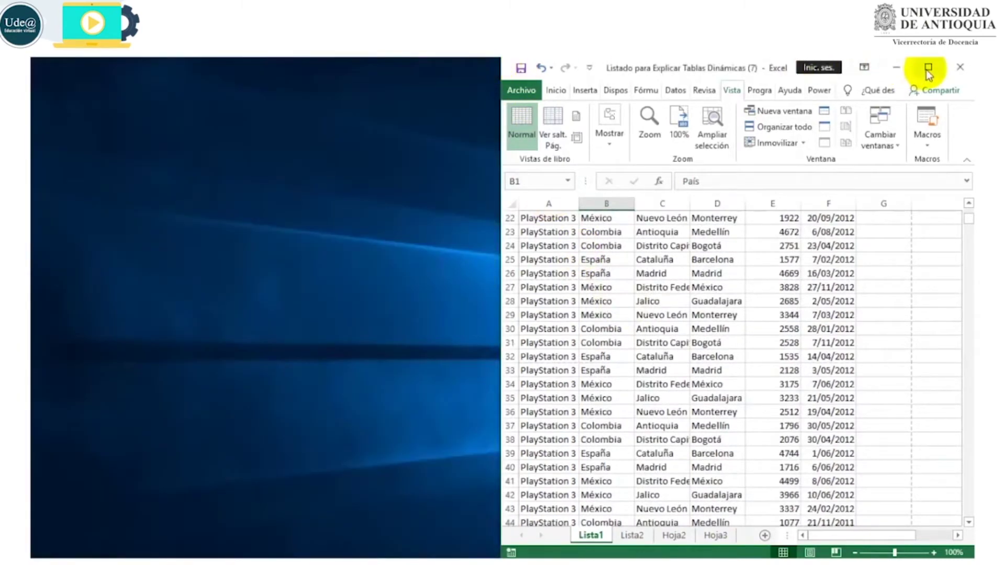
Maximize the window, return to A1, freeze the top row and scroll to test it
left_click(928, 68)
left_click(246, 259)
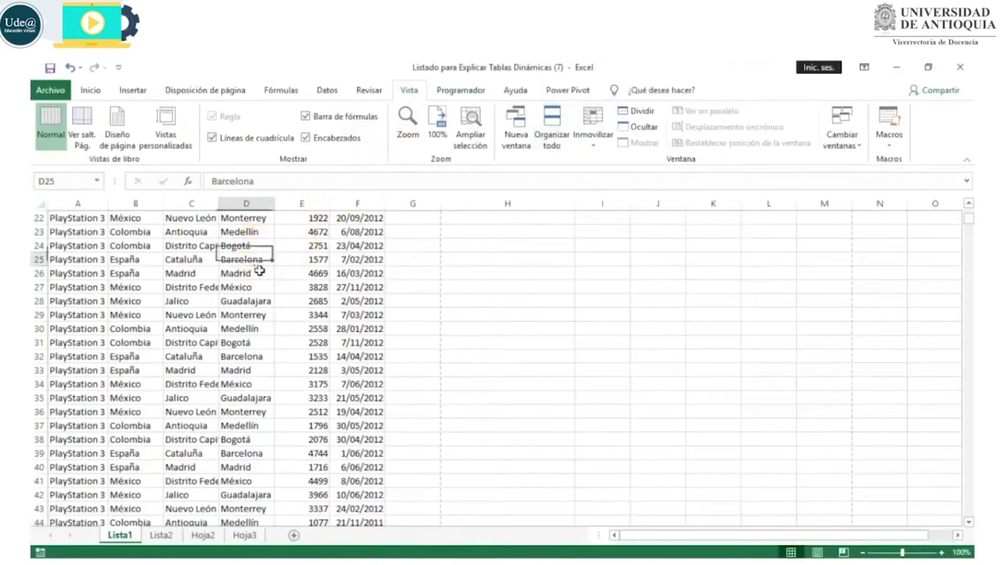
key("ctrl+Home")
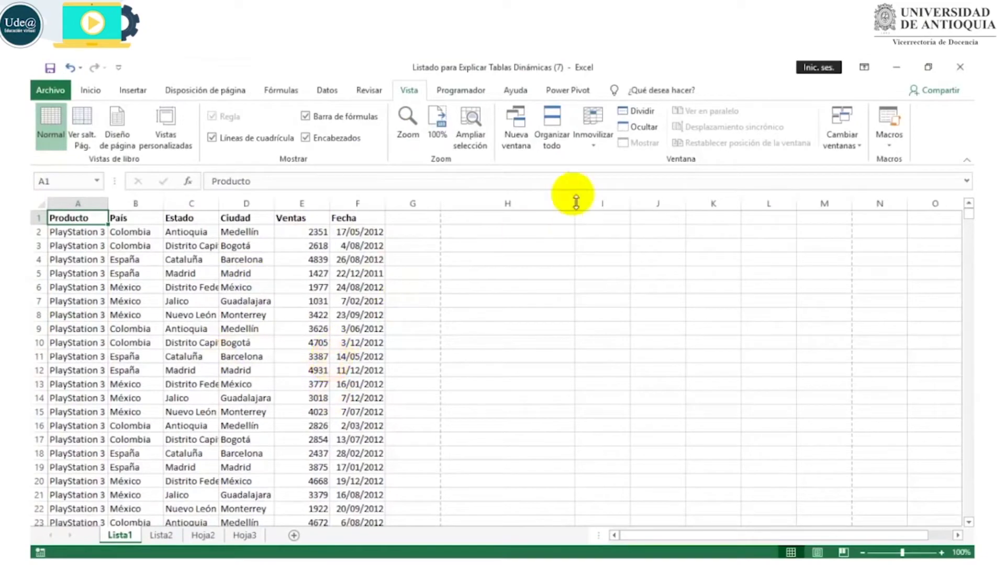
left_click(595, 127)
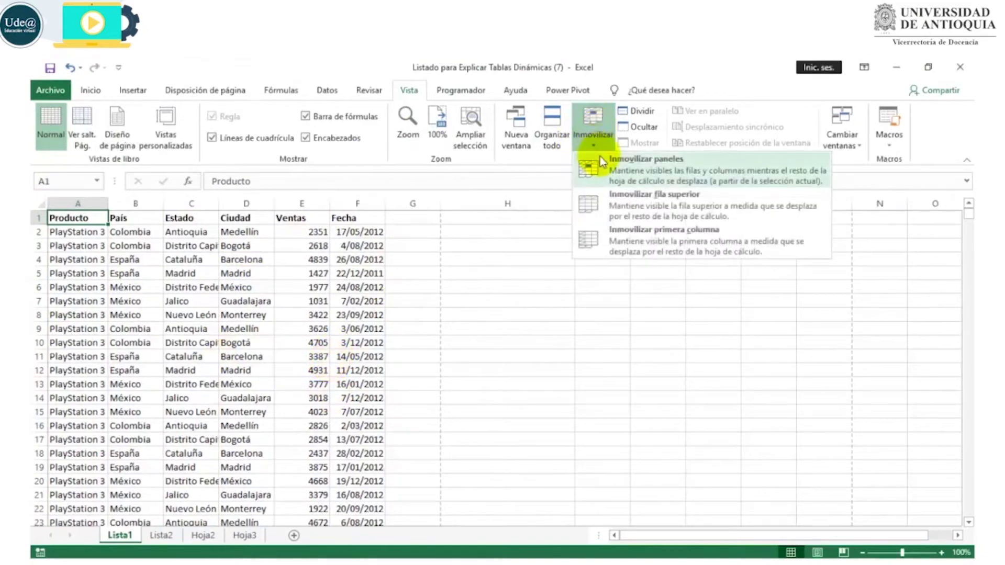
left_click(613, 200)
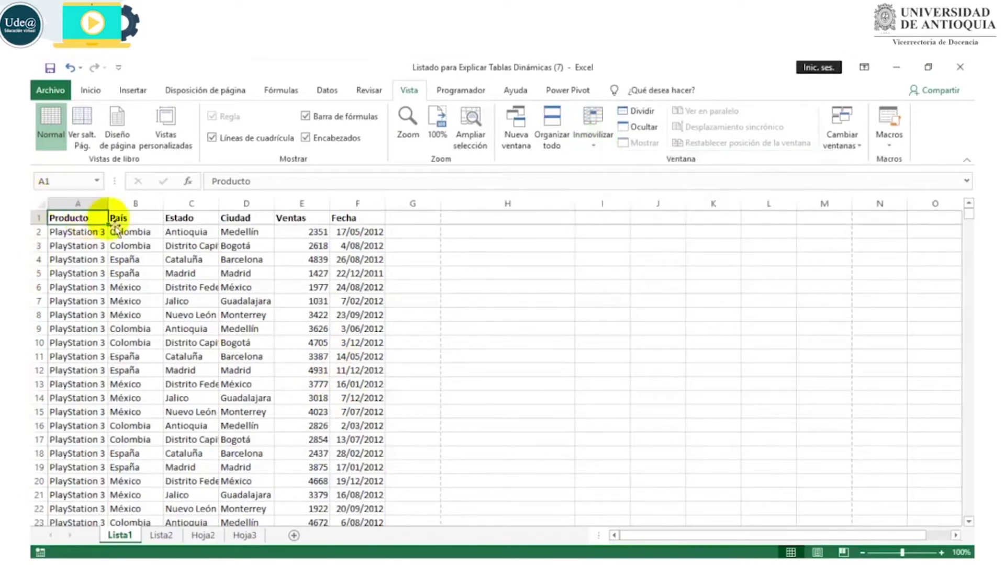
scroll(224, 287, "down", 8)
scroll(225, 290, "down", 7)
scroll(225, 290, "down", 7)
scroll(224, 289, "down", 8)
scroll(224, 290, "down", 8)
scroll(225, 290, "down", 8)
scroll(225, 290, "down", 7)
scroll(225, 287, "down", 7)
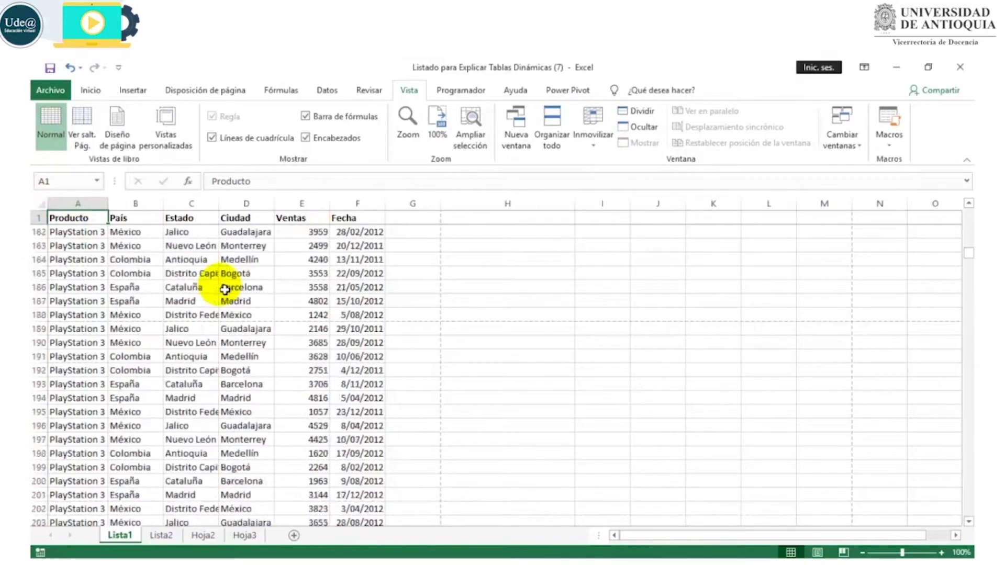
Freeze the first column instead, test it moving right, then return to A1
left_click(593, 125)
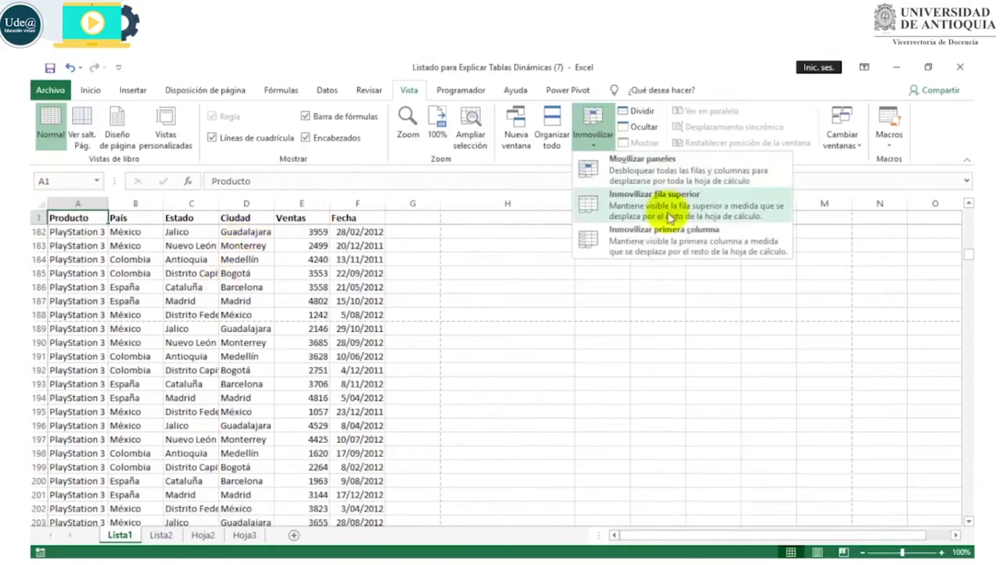
left_click(684, 236)
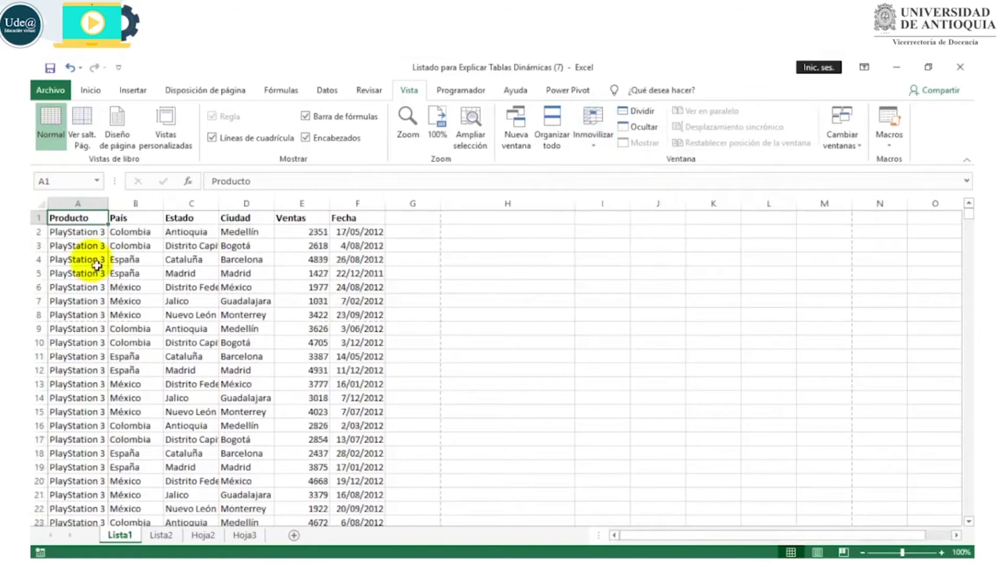
key("Right")
key("Right")
key("Right")
key("Right")
key("Right")
key("Right")
key("Right")
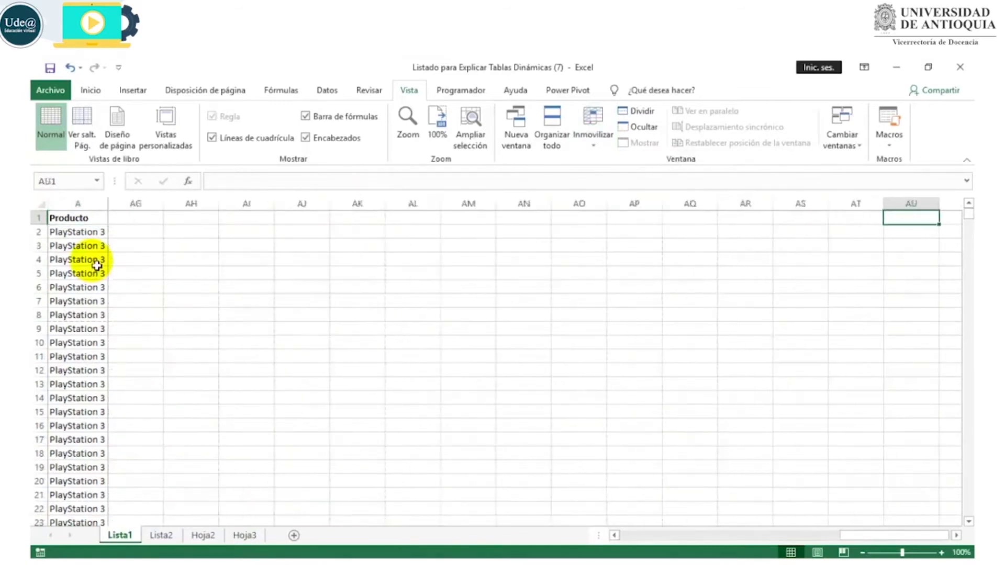
key("ctrl+Home")
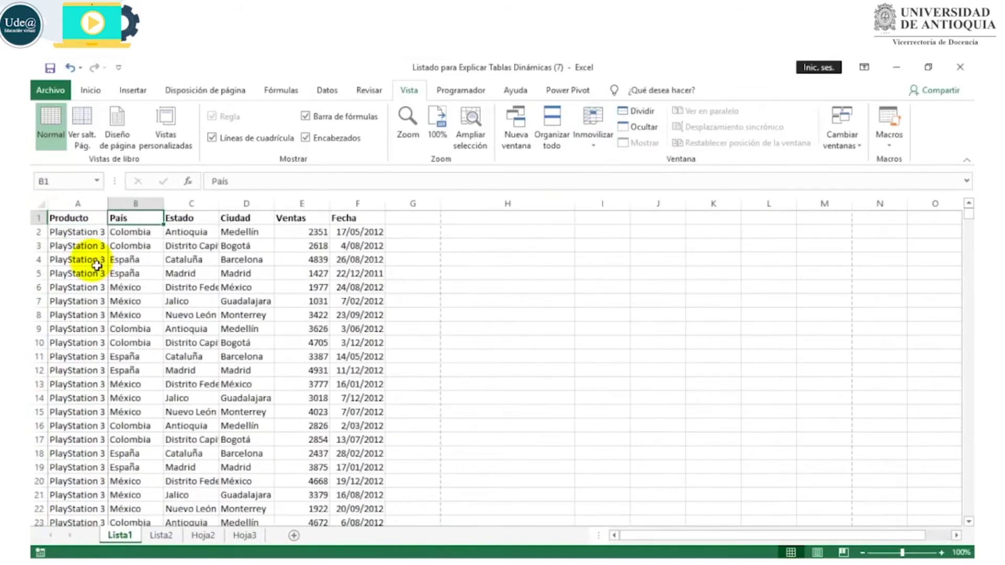
Unfreeze all panes, test free scrolling, then select cell C6
left_click(594, 131)
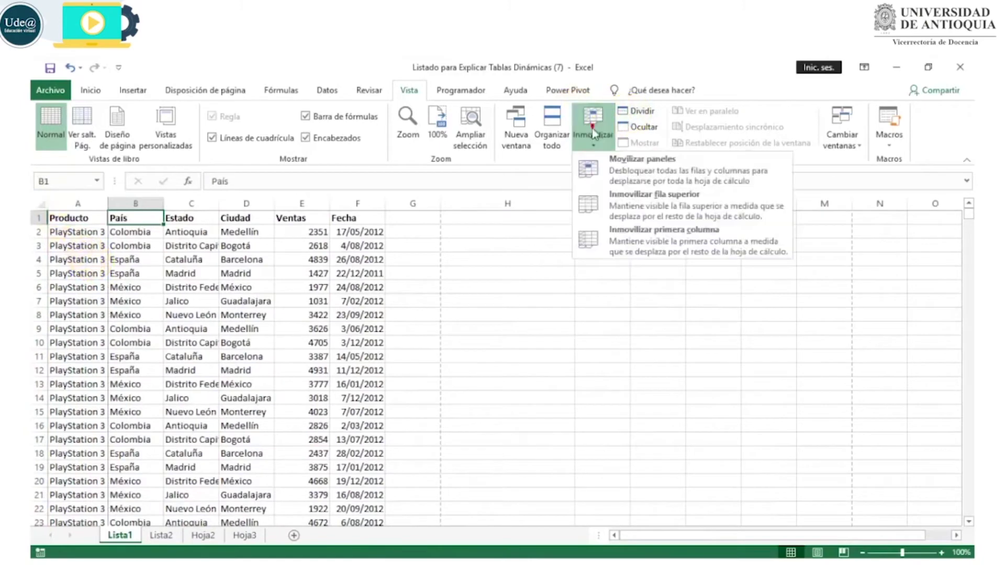
left_click(647, 169)
scroll(168, 335, "down", 7)
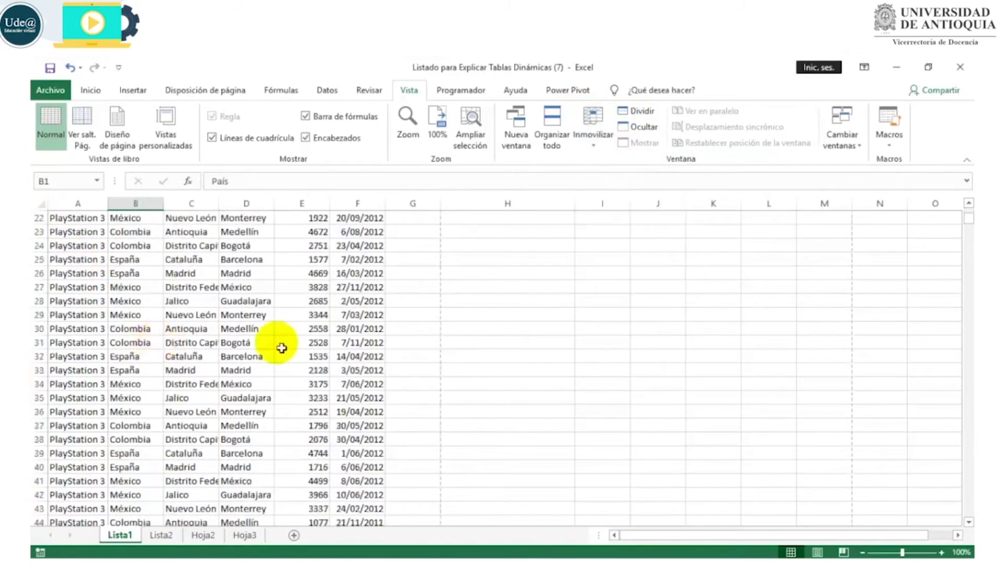
left_click(534, 348)
key("ctrl+Right")
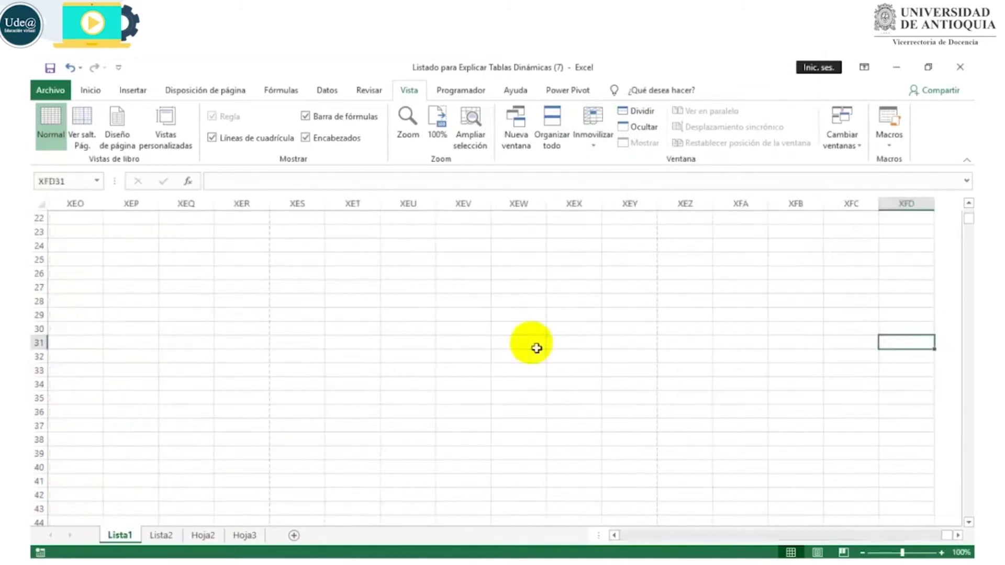
key("ctrl+Home")
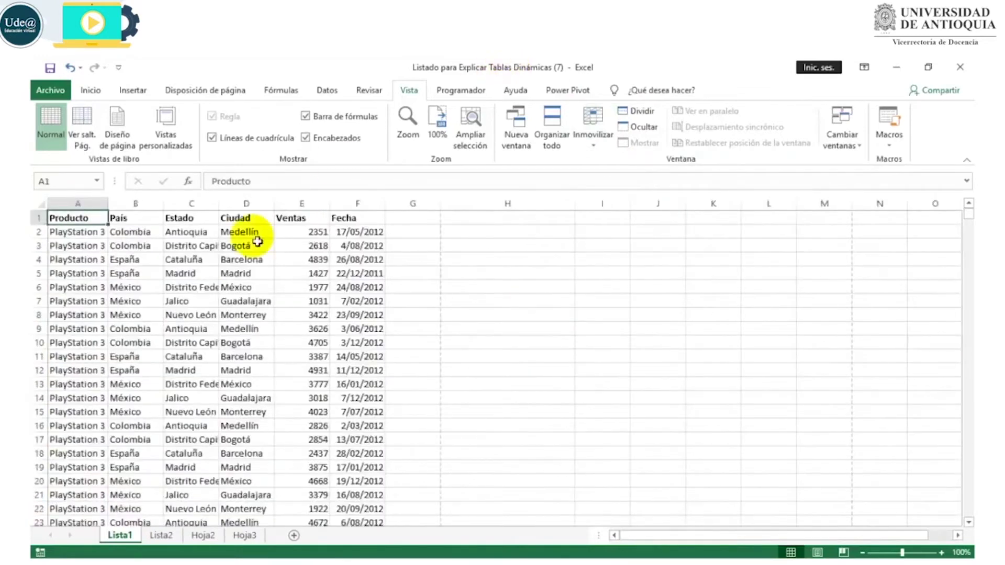
left_click(197, 292)
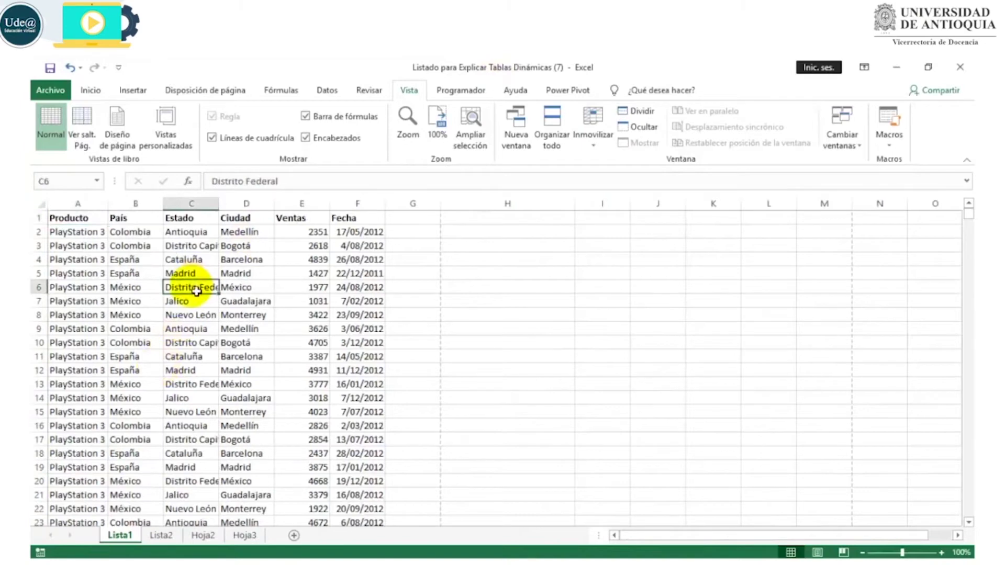
left_click(587, 137)
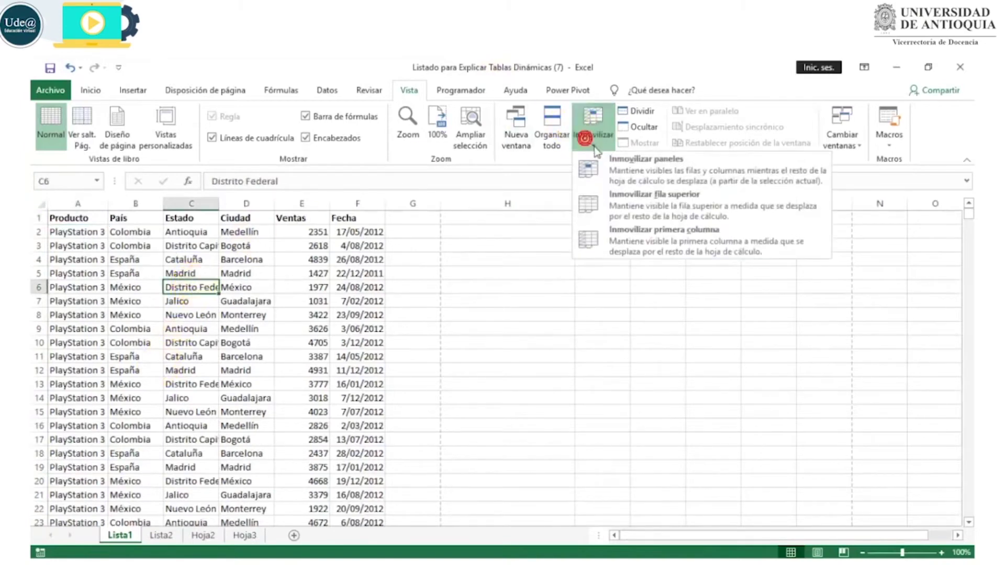
left_click(637, 171)
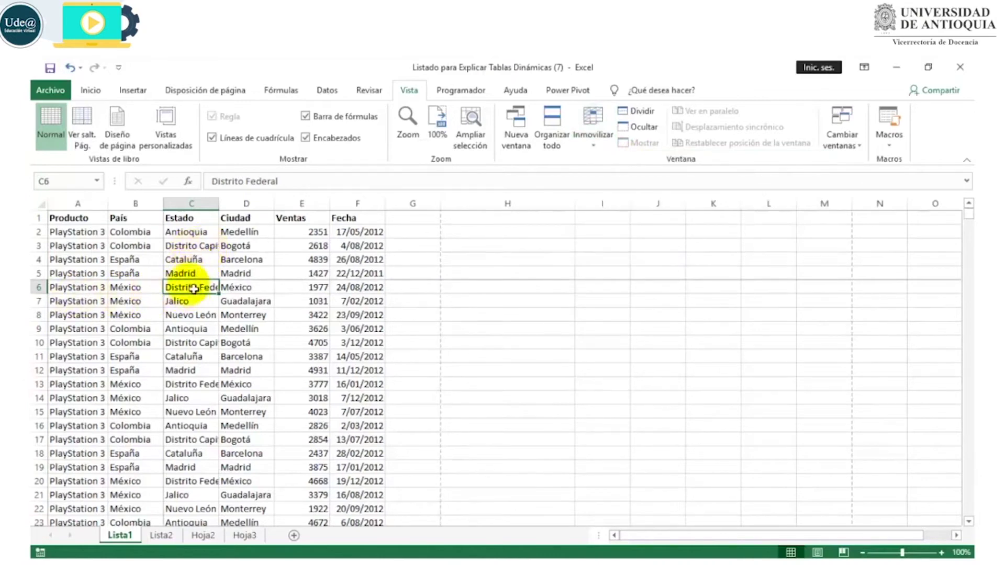
left_click_drag(38, 273, 46, 229)
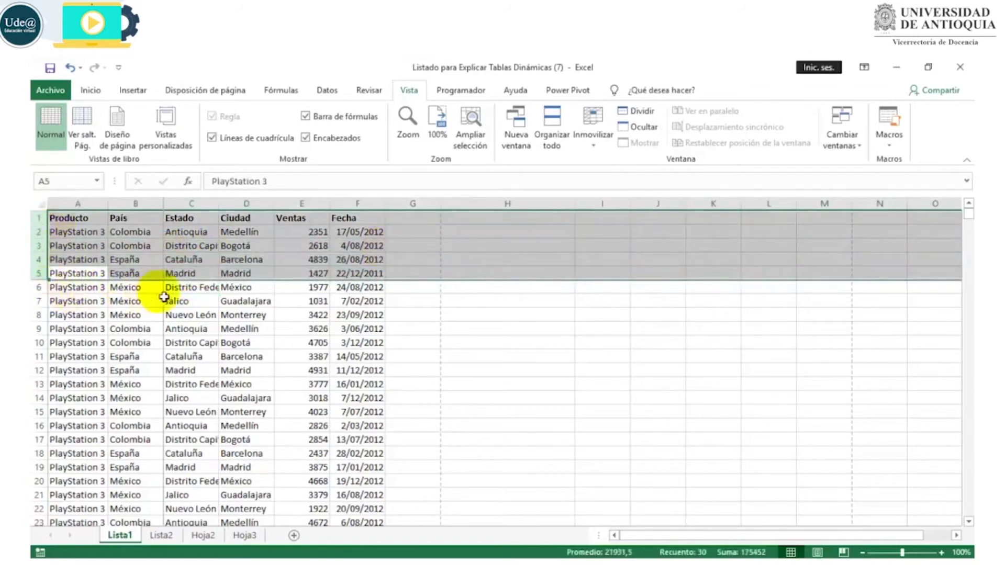
left_click(176, 287)
left_click_drag(155, 205, 96, 216)
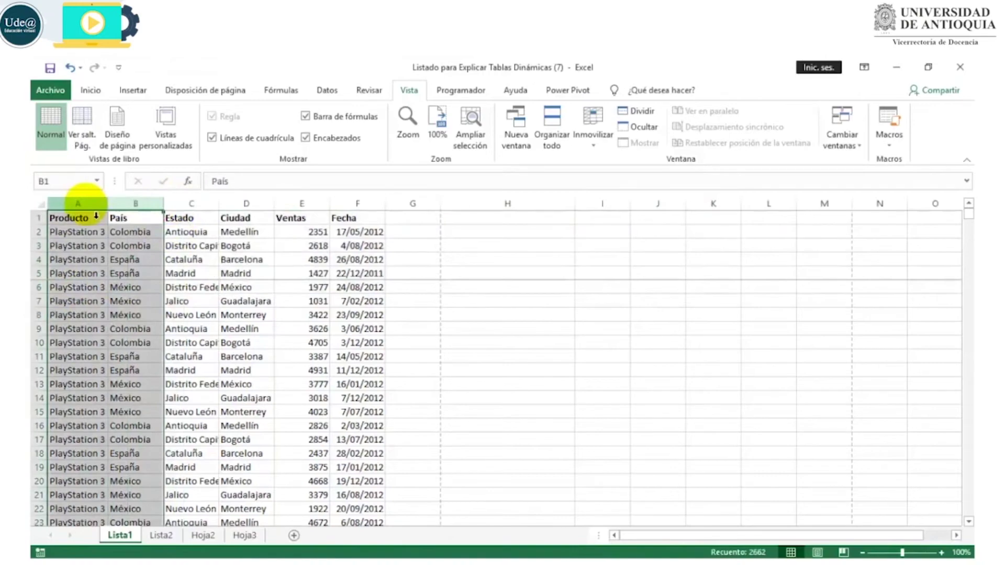
left_click(195, 288)
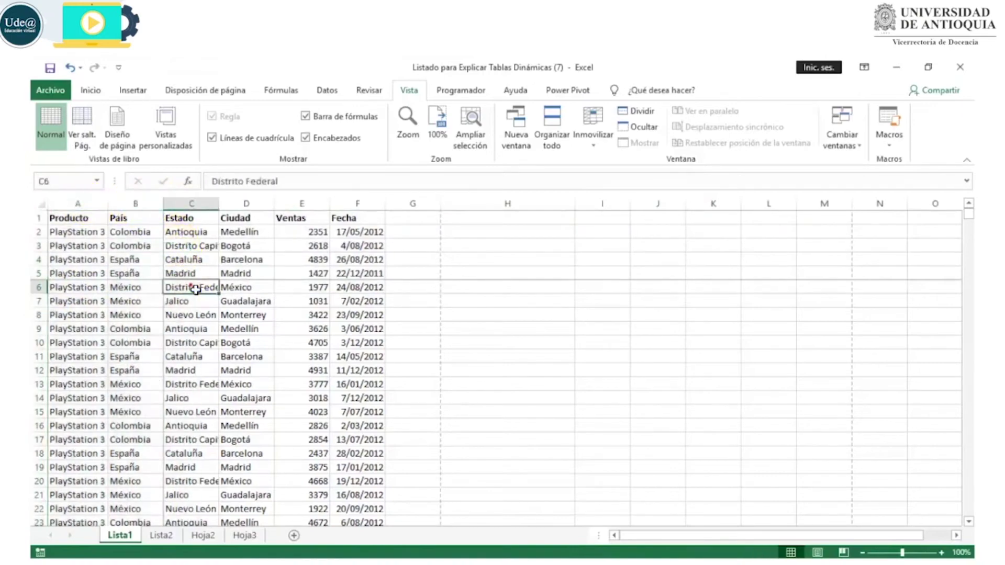
scroll(195, 289, "down", 10)
scroll(195, 289, "down", 12)
scroll(195, 288, "down", 12)
left_click(195, 289)
scroll(195, 289, "down", 15)
scroll(195, 288, "down", 15)
scroll(195, 289, "down", 15)
left_click(195, 288)
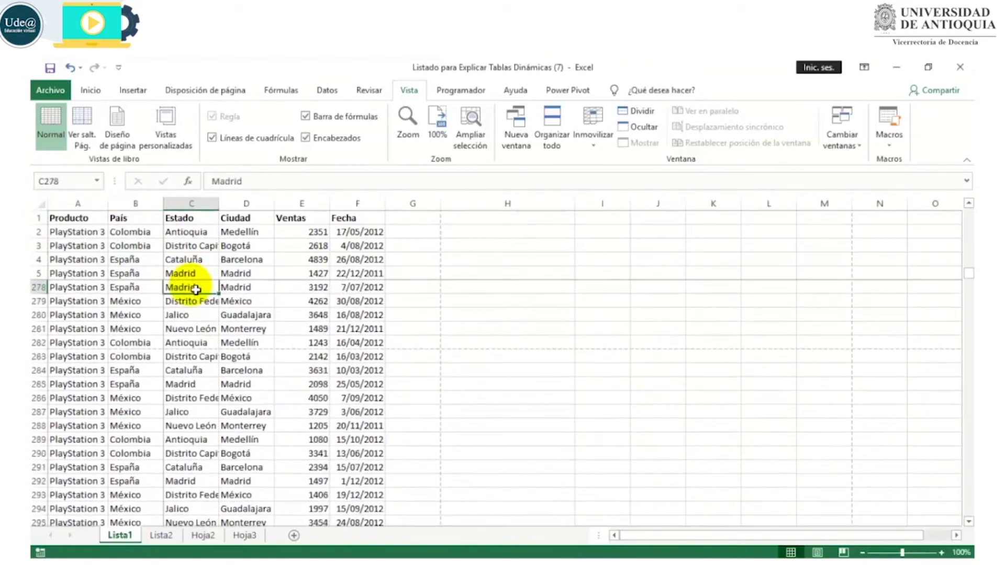
key("Right")
key("Right")
key("Right")
key("Right")
key("Right")
key("Right")
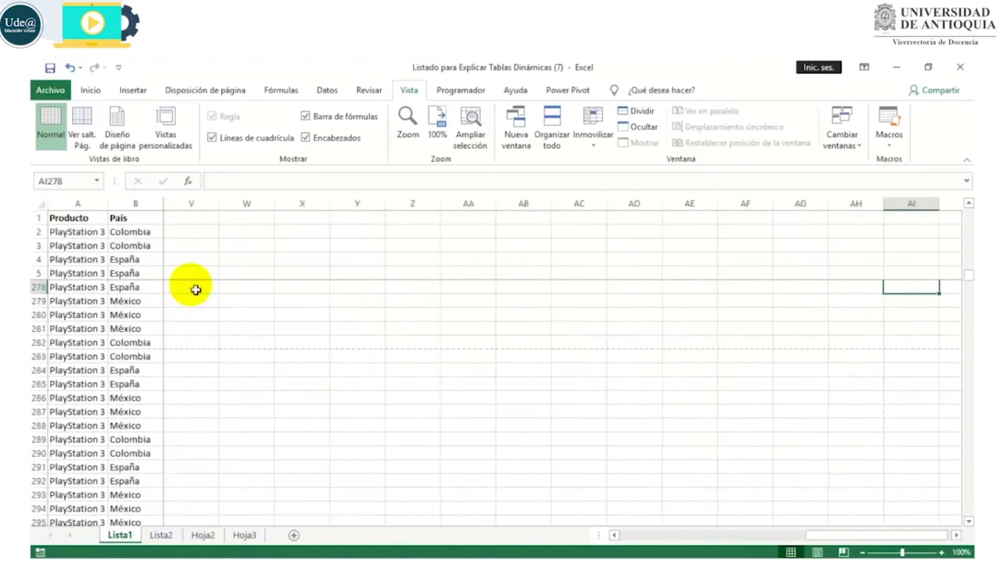
key("ctrl+Home")
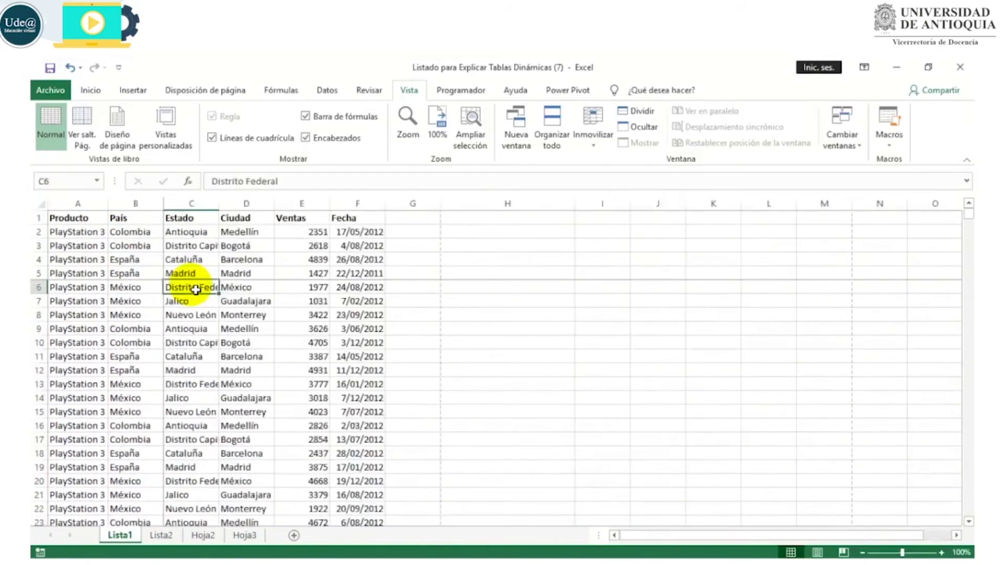
left_click(600, 145)
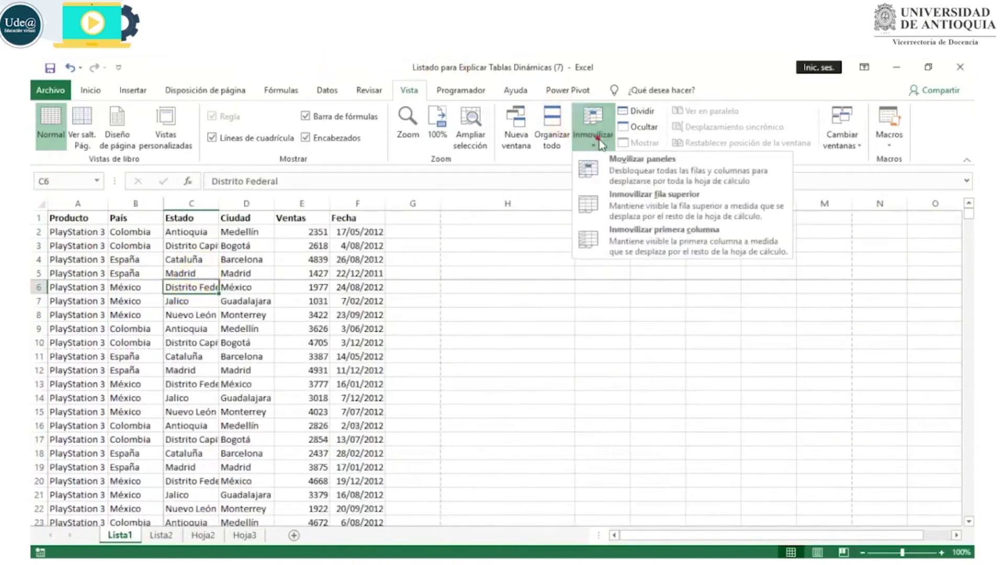
left_click(649, 175)
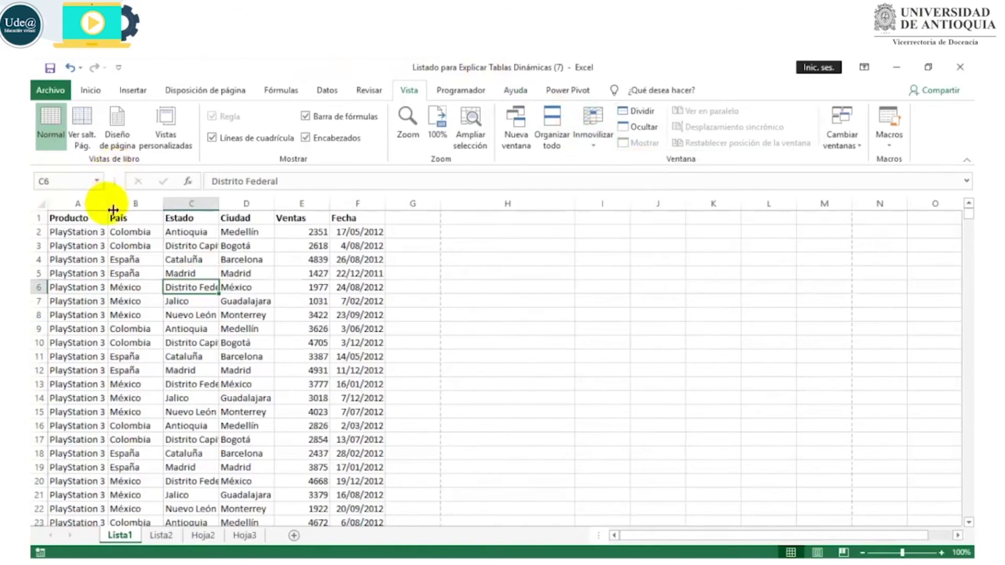
left_click(102, 223)
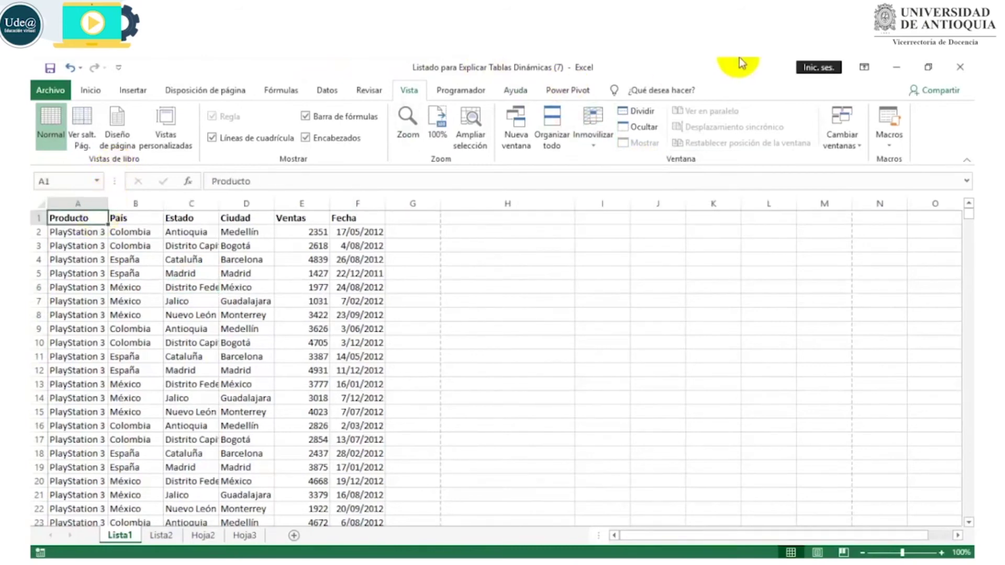
left_click(635, 112)
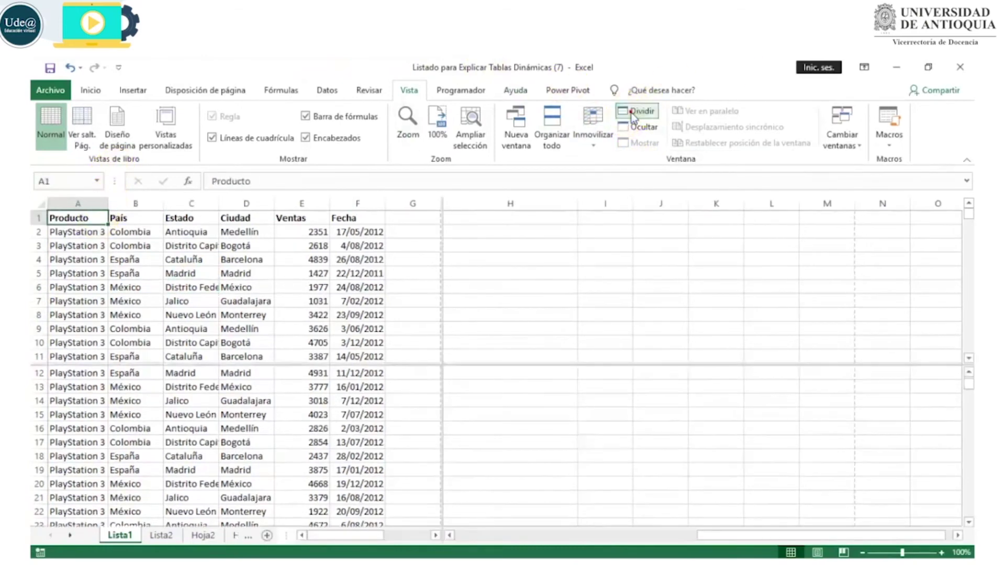
Select G13 and A166 in the lower pane and scroll it independently
left_click(393, 389)
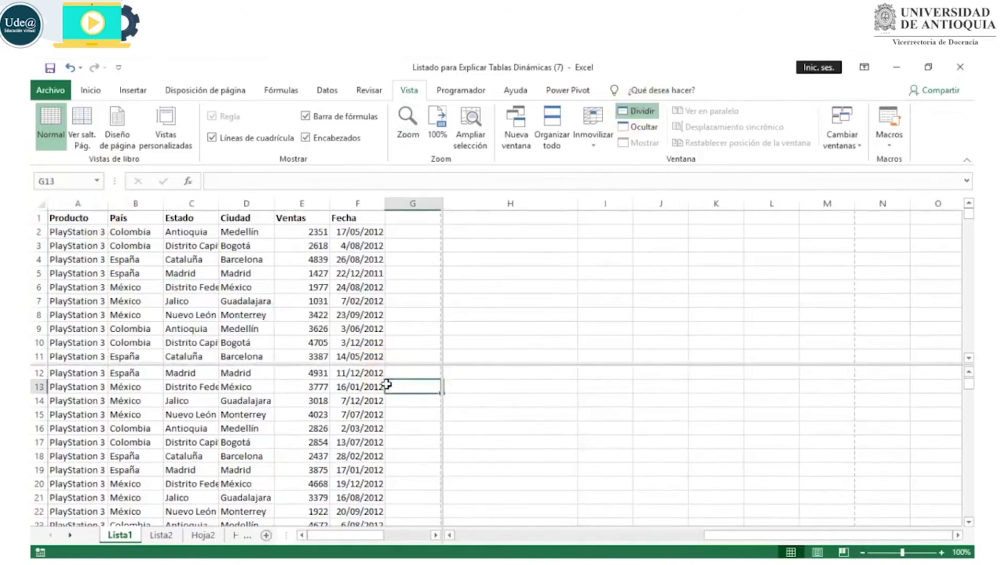
scroll(386, 385, "down", 17)
key("Page_Down")
key("Page_Down")
key("Page_Down")
key("Page_Down")
key("Page_Down")
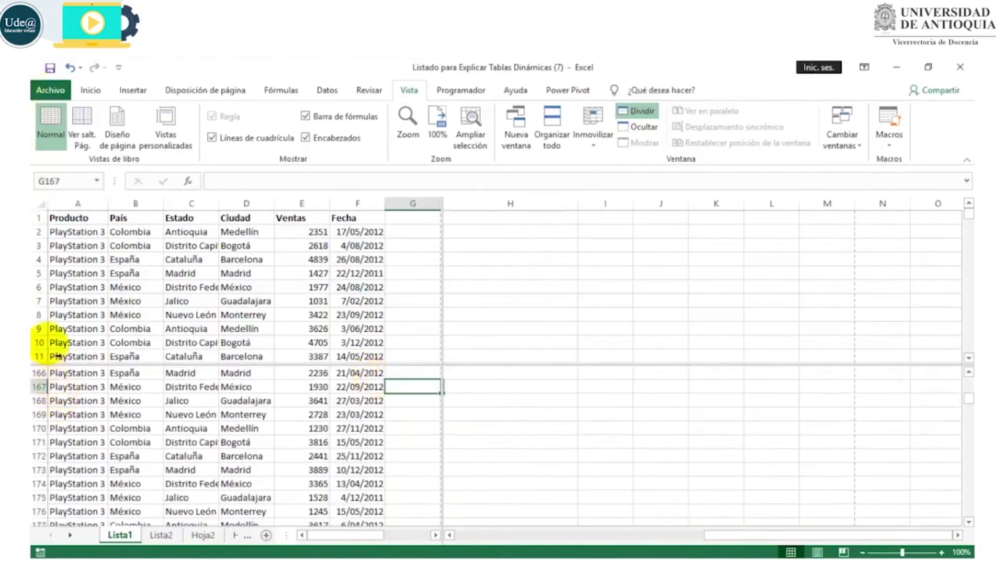
left_click(61, 376)
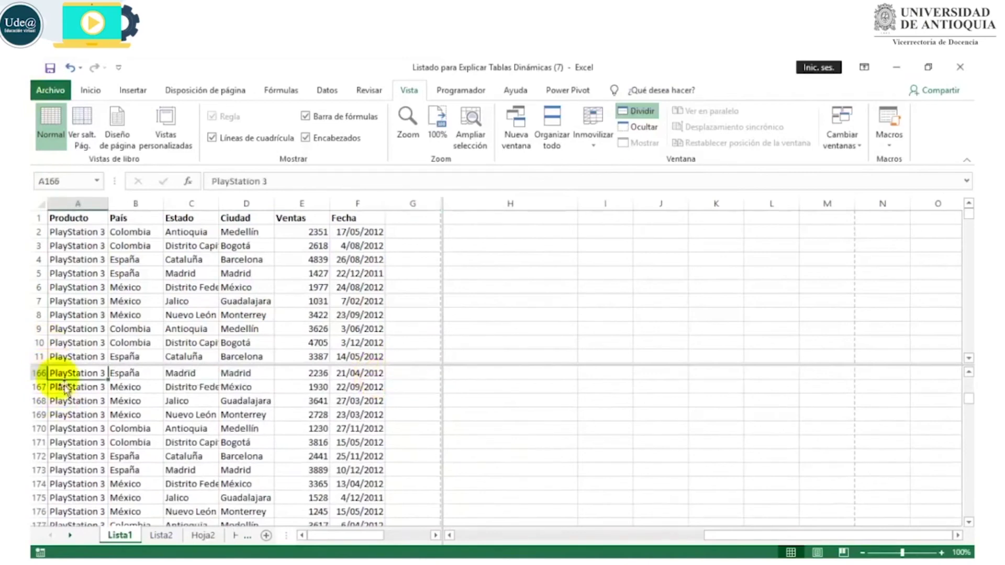
scroll(65, 388, "down", 8)
scroll(62, 387, "down", 5)
scroll(59, 386, "down", 6)
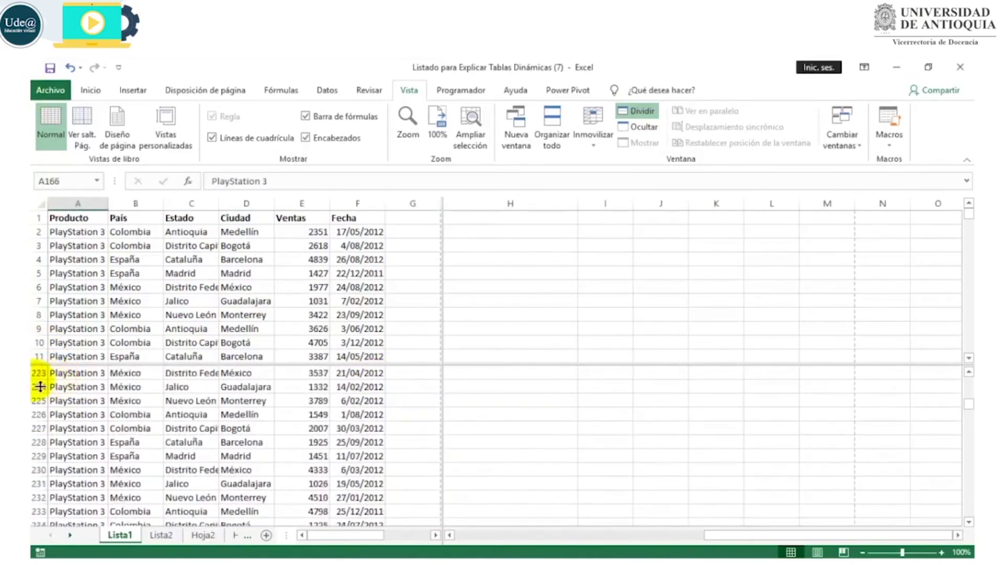
scroll(48, 390, "down", 6)
scroll(61, 393, "down", 7)
scroll(63, 396, "down", 7)
scroll(65, 398, "down", 6)
scroll(65, 398, "down", 4)
Select cells and columns in the right pane, select E7, then remove the split
left_click(517, 237)
key("Right")
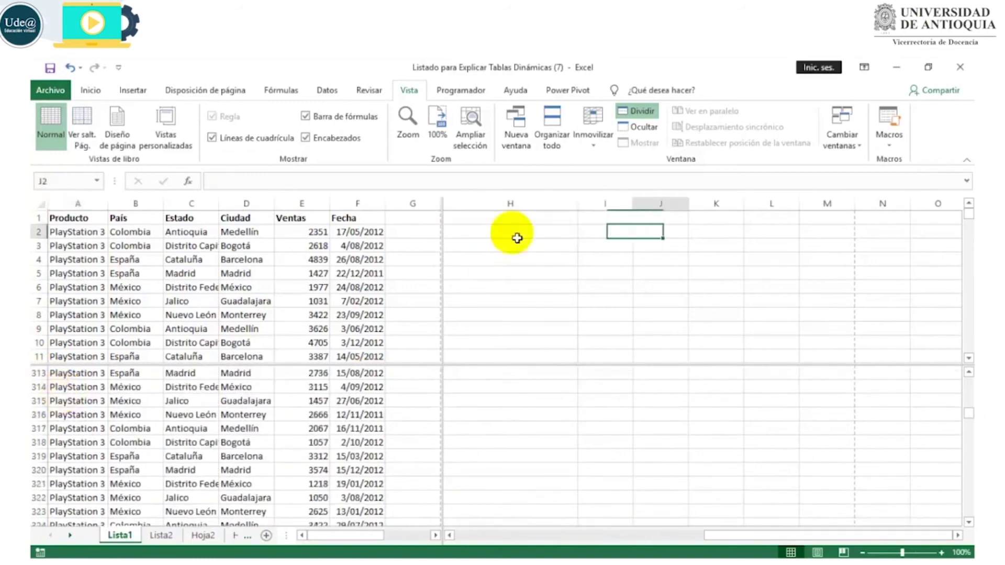
key("Right")
key("Right")
key("Right")
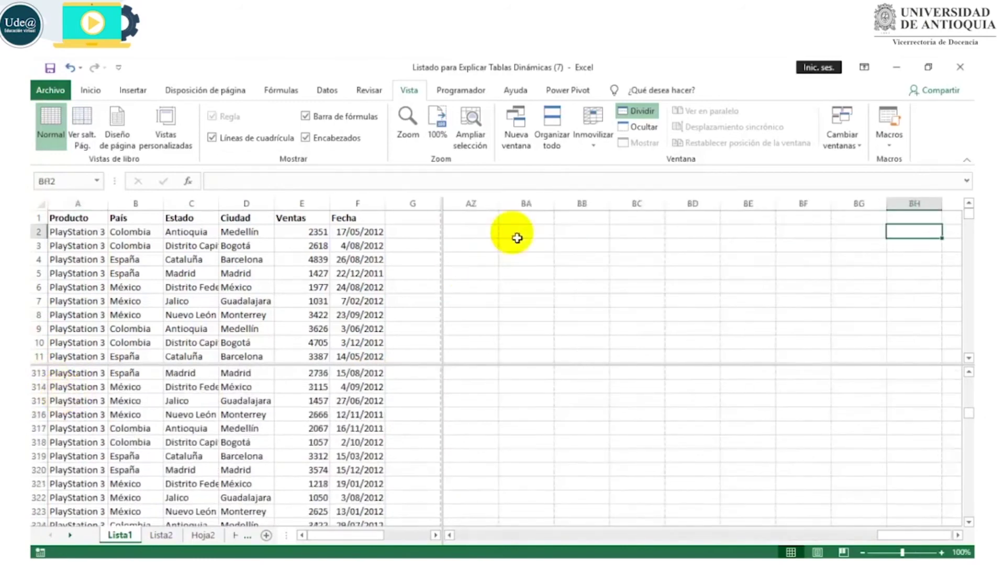
left_click(78, 218)
key("ctrl+shift+Down")
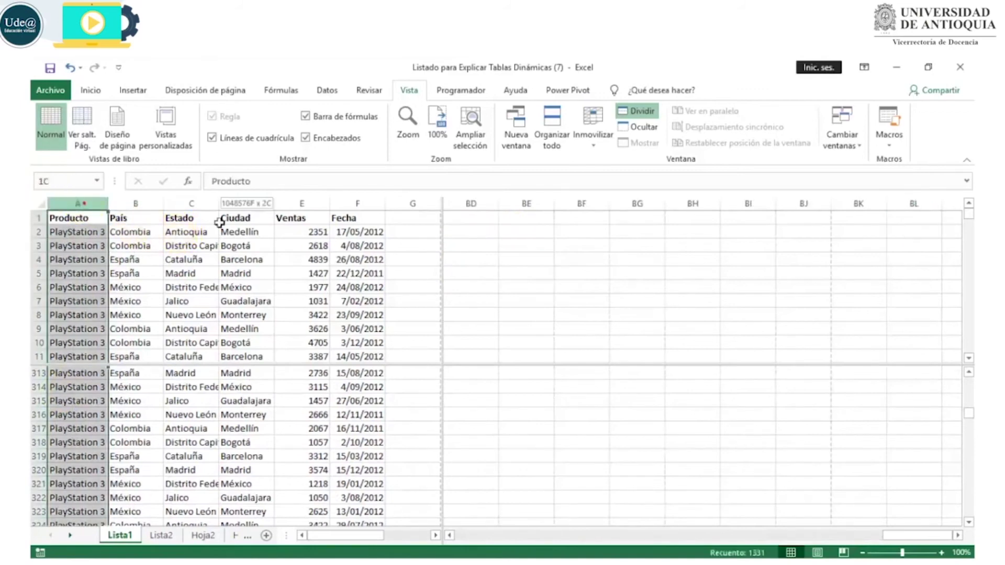
key("ctrl+shift+Right")
left_click_drag(474, 205, 863, 204)
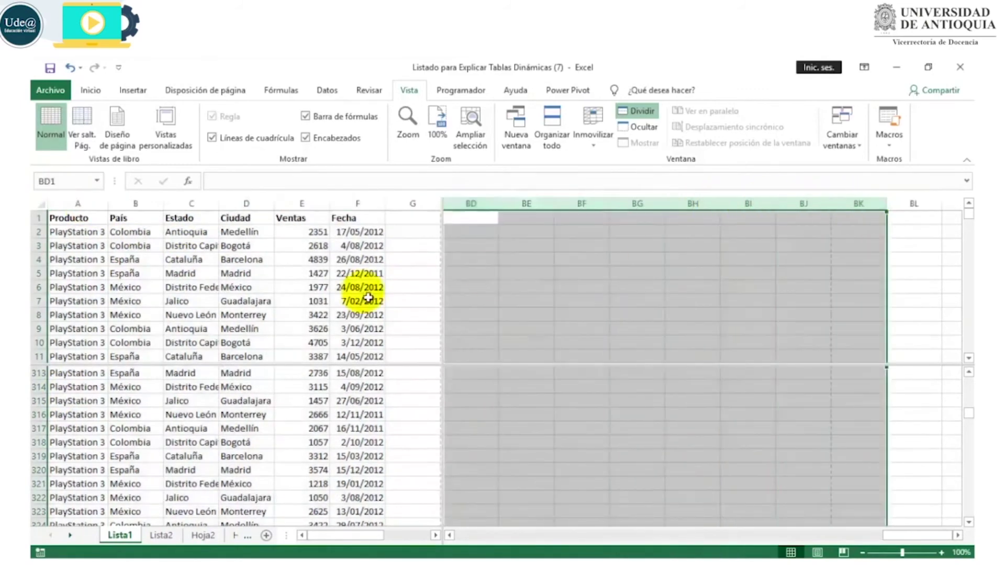
left_click(308, 305)
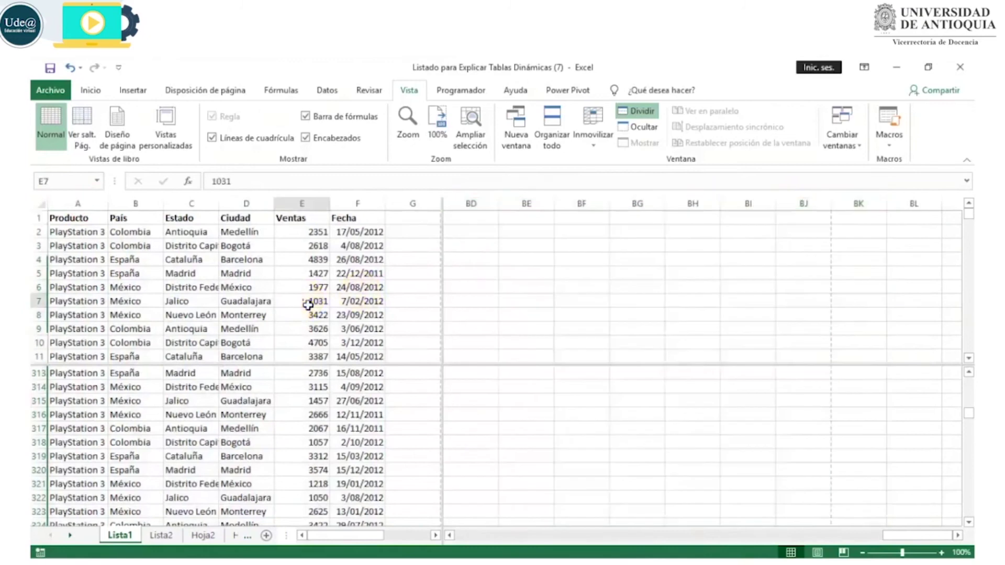
left_click(644, 112)
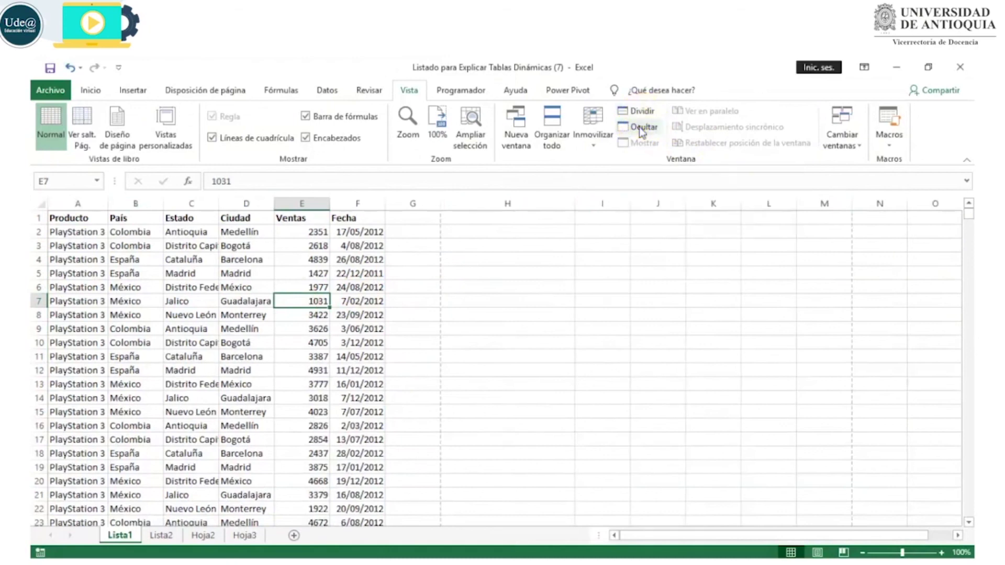
Hide the workbook window, then unhide it from the hidden-workbooks list
left_click(643, 128)
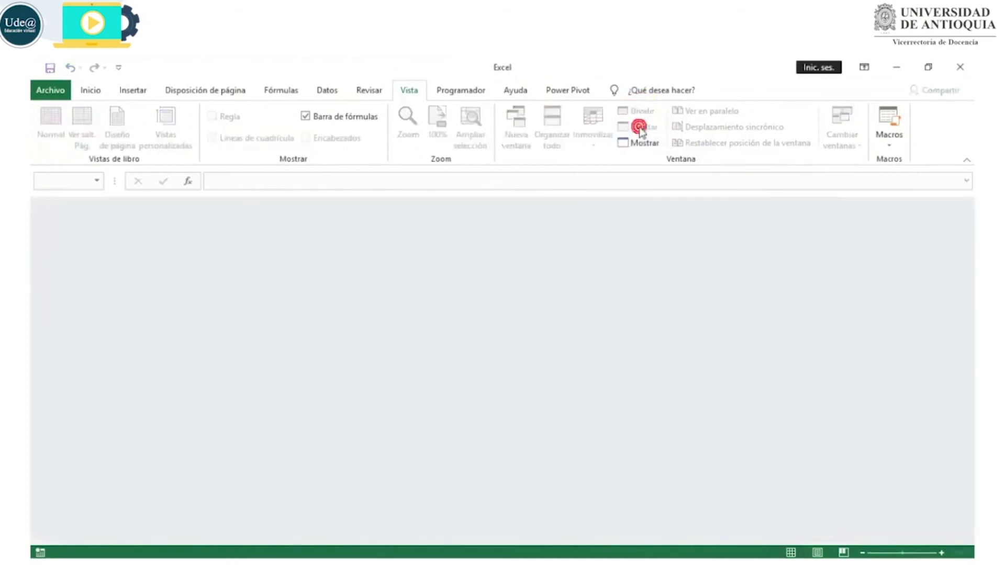
left_click(640, 149)
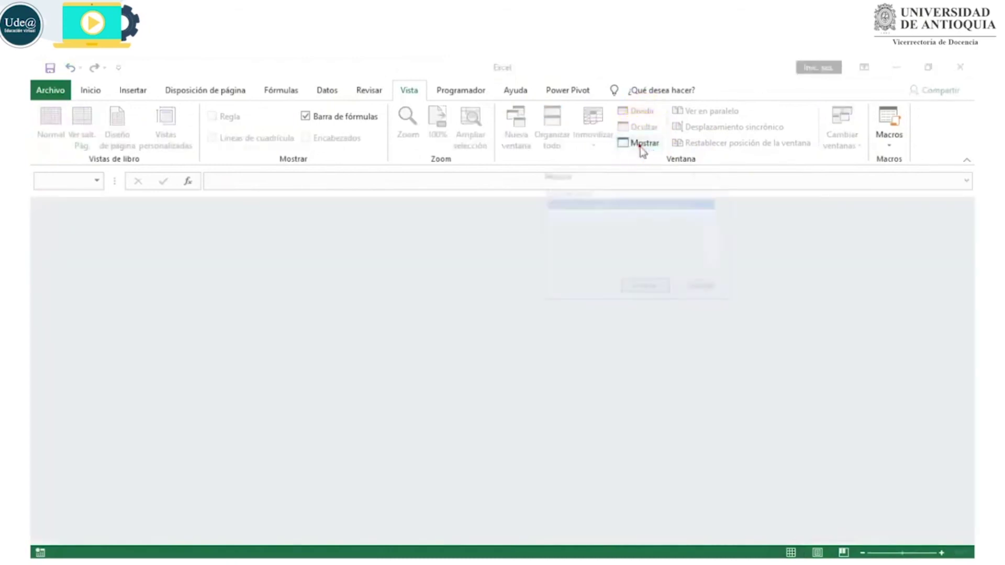
left_click(639, 288)
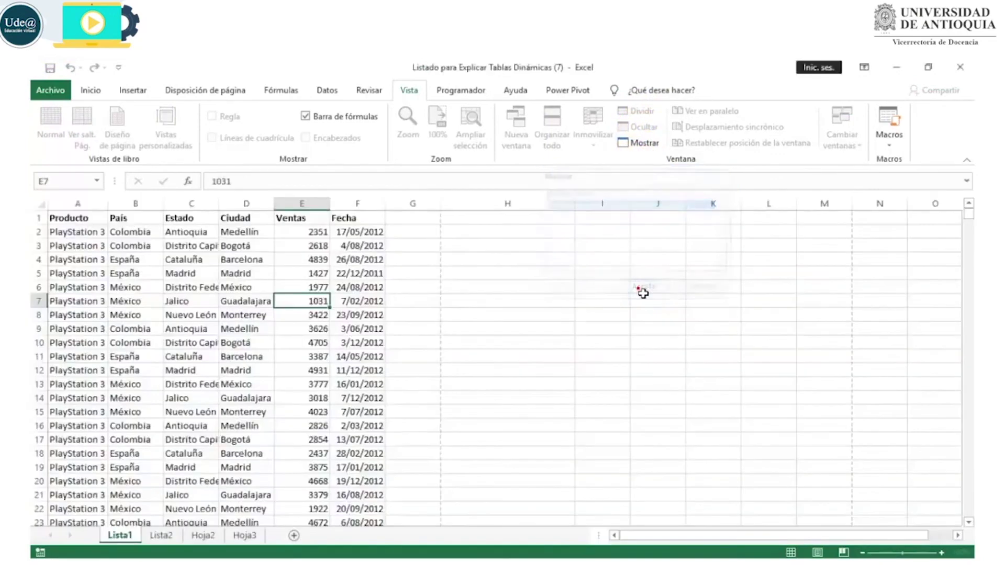